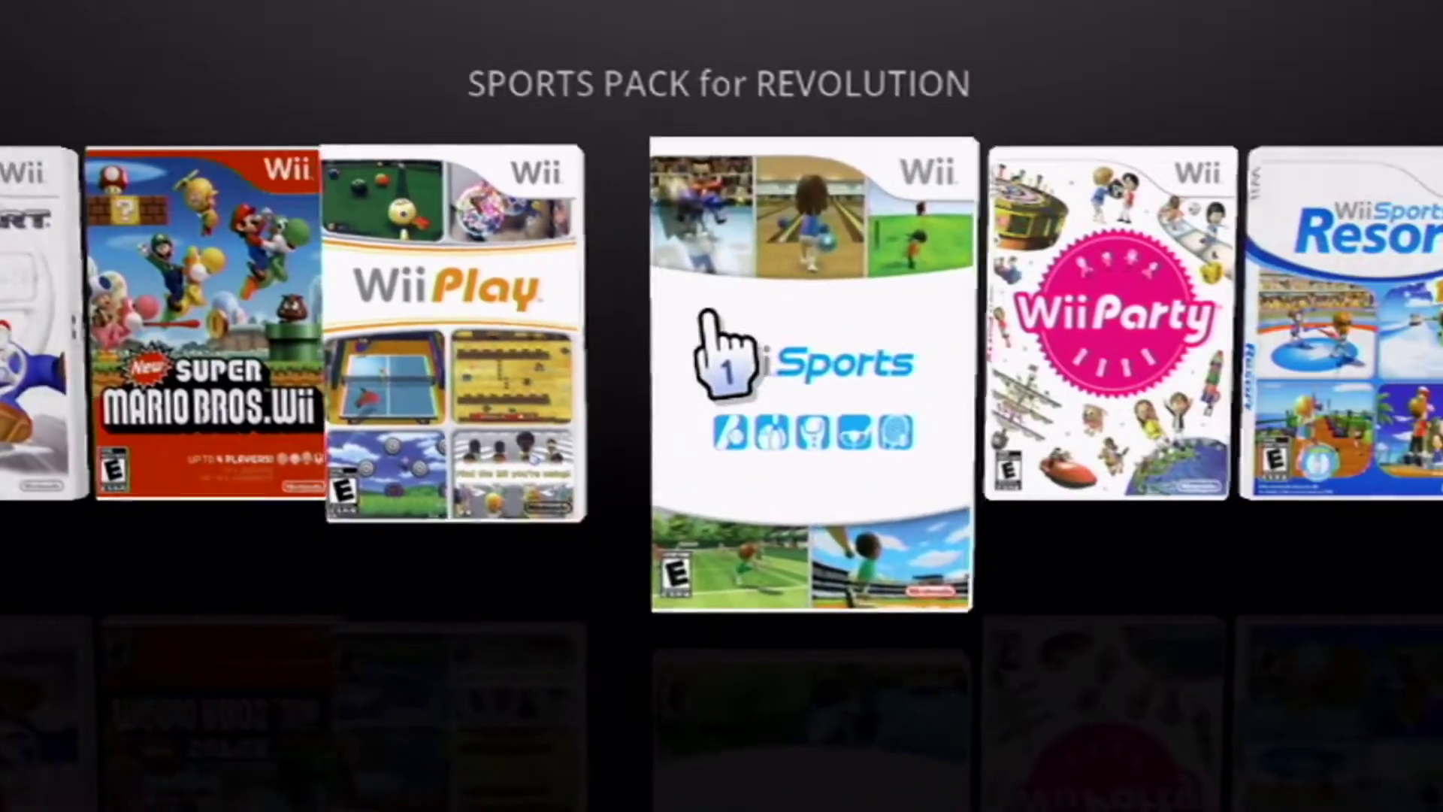
Scroll to the Wii Guide's 'What you need' list, download Wii-Backup-Manager.zip and open it
scroll(810, 410, "down", 2)
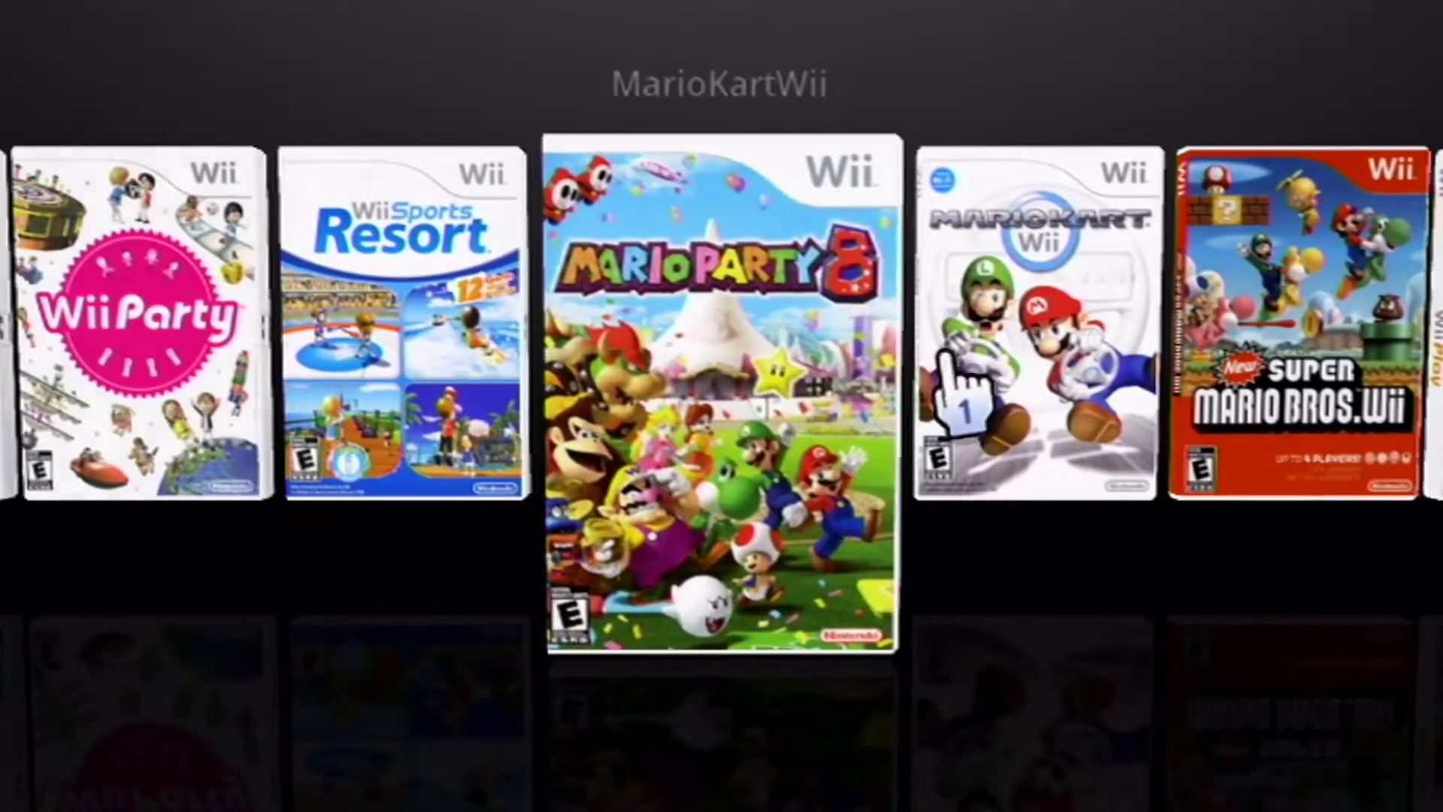
scroll(1025, 290, "down", 1)
scroll(1056, 289, "down", 1)
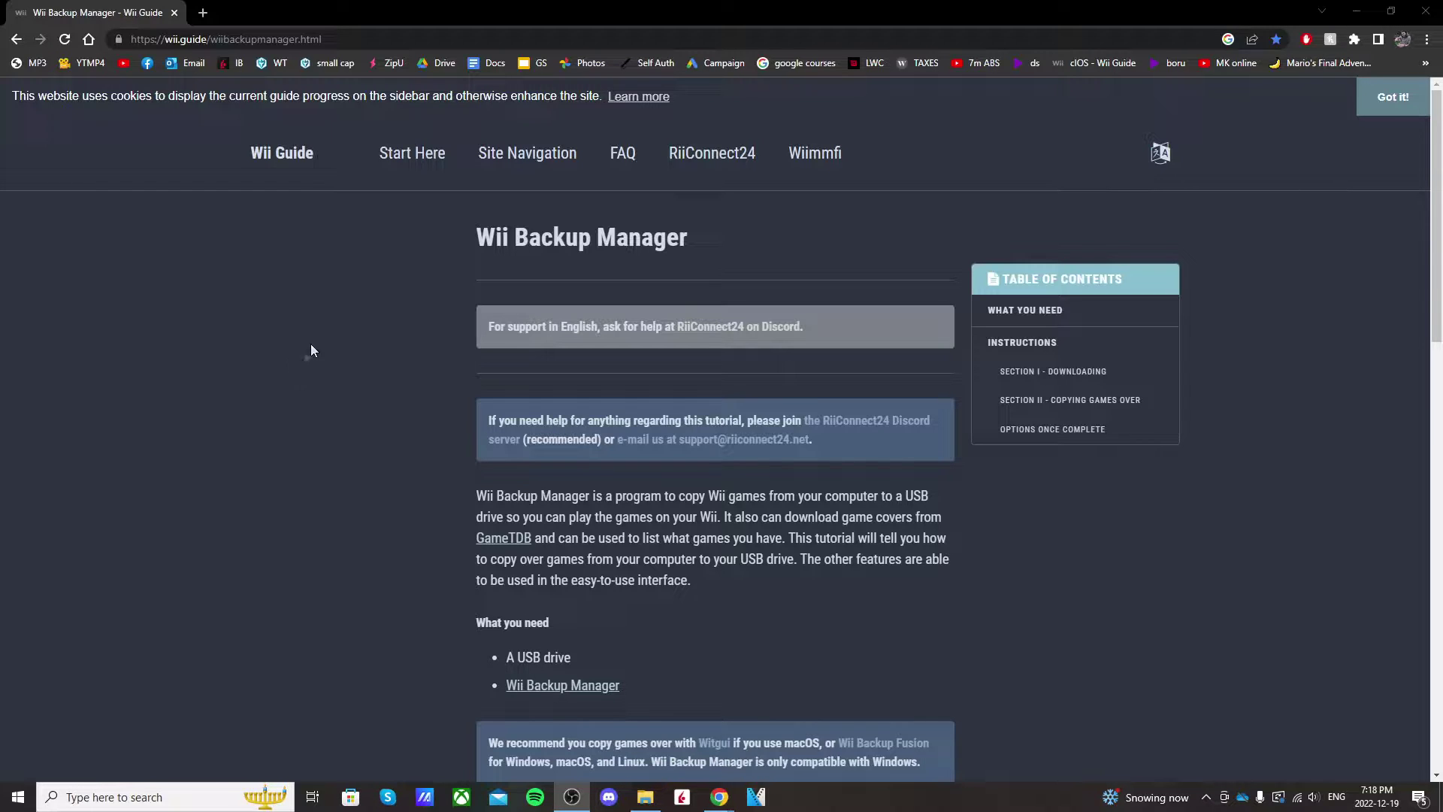
scroll(994, 487, "down", 1)
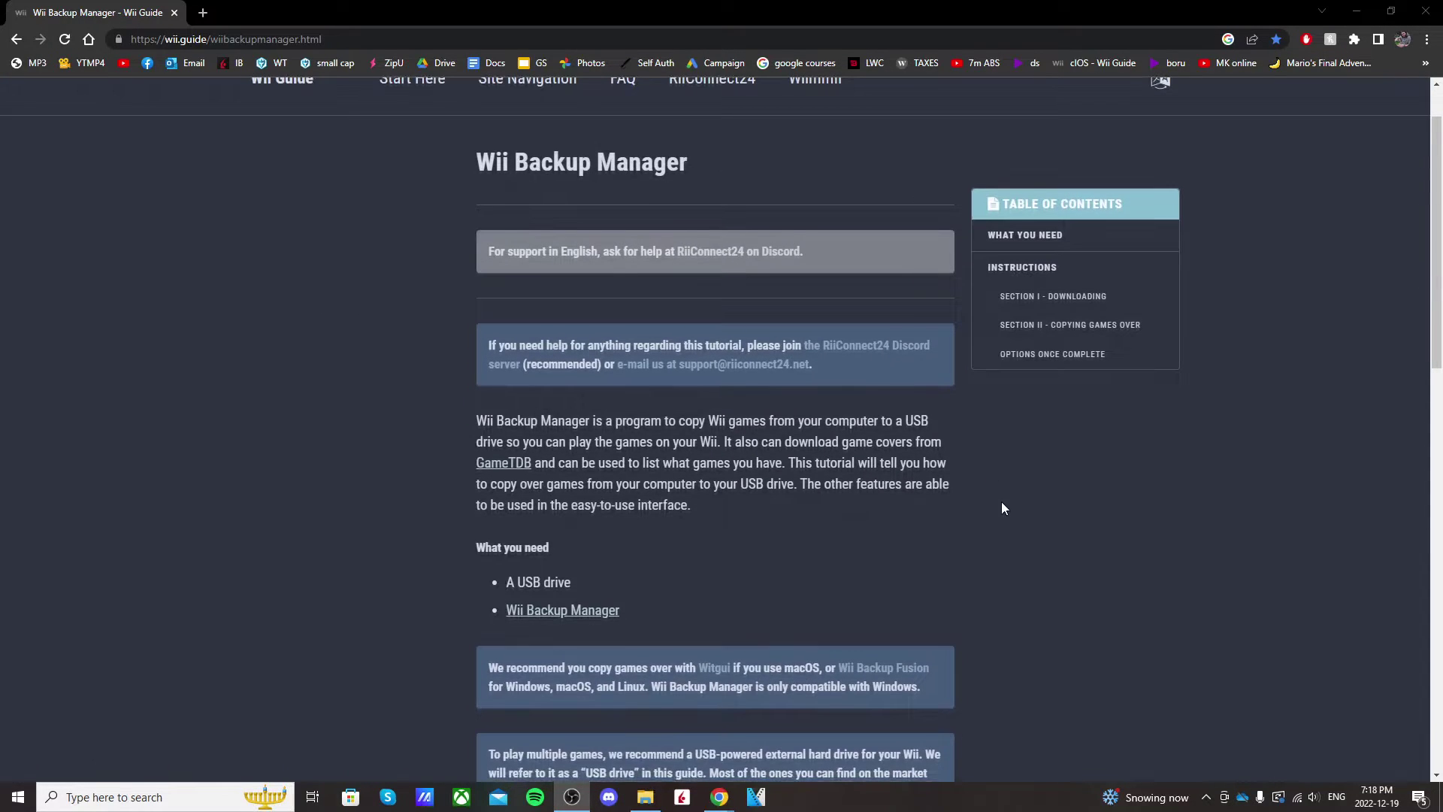
scroll(842, 466, "down", 2)
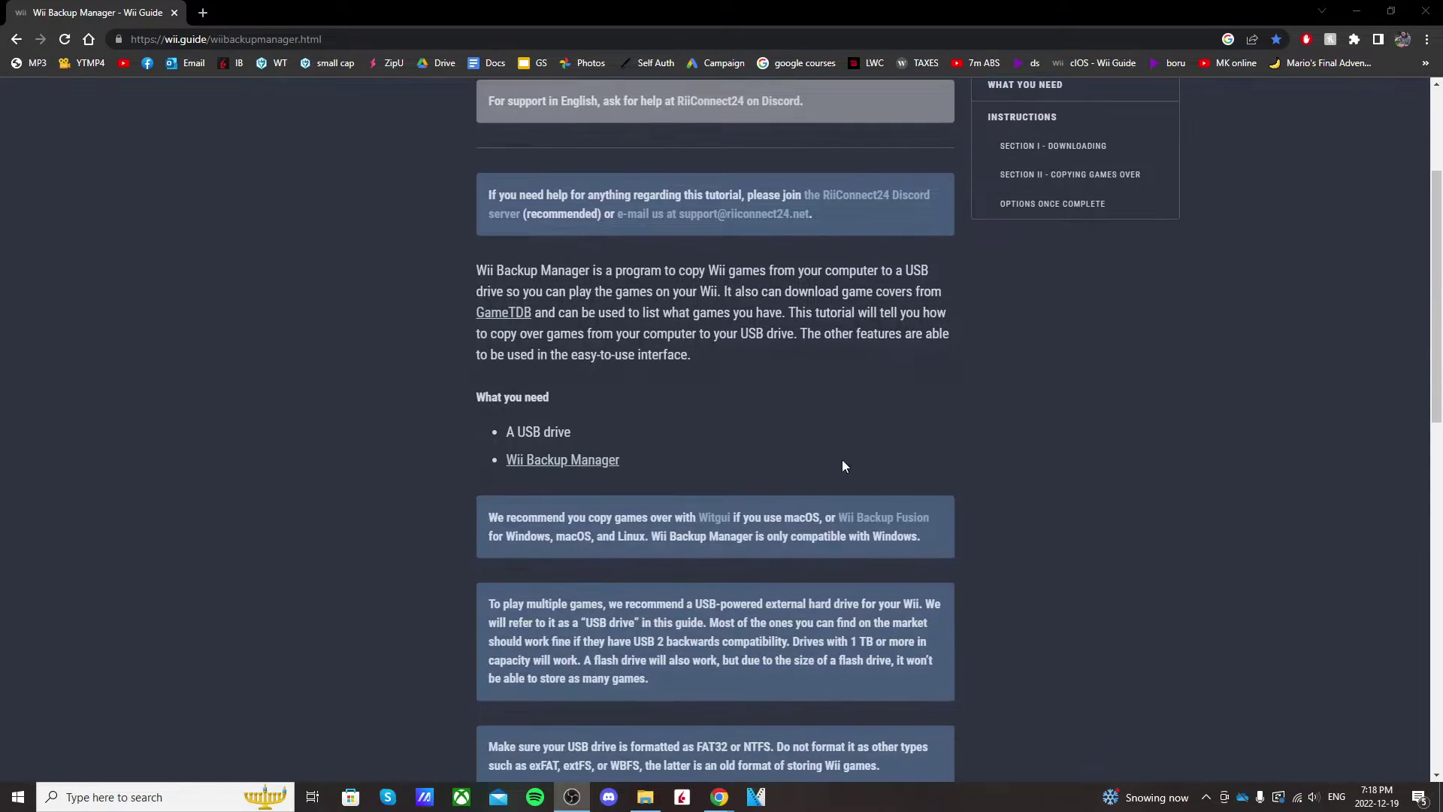
left_click(596, 461)
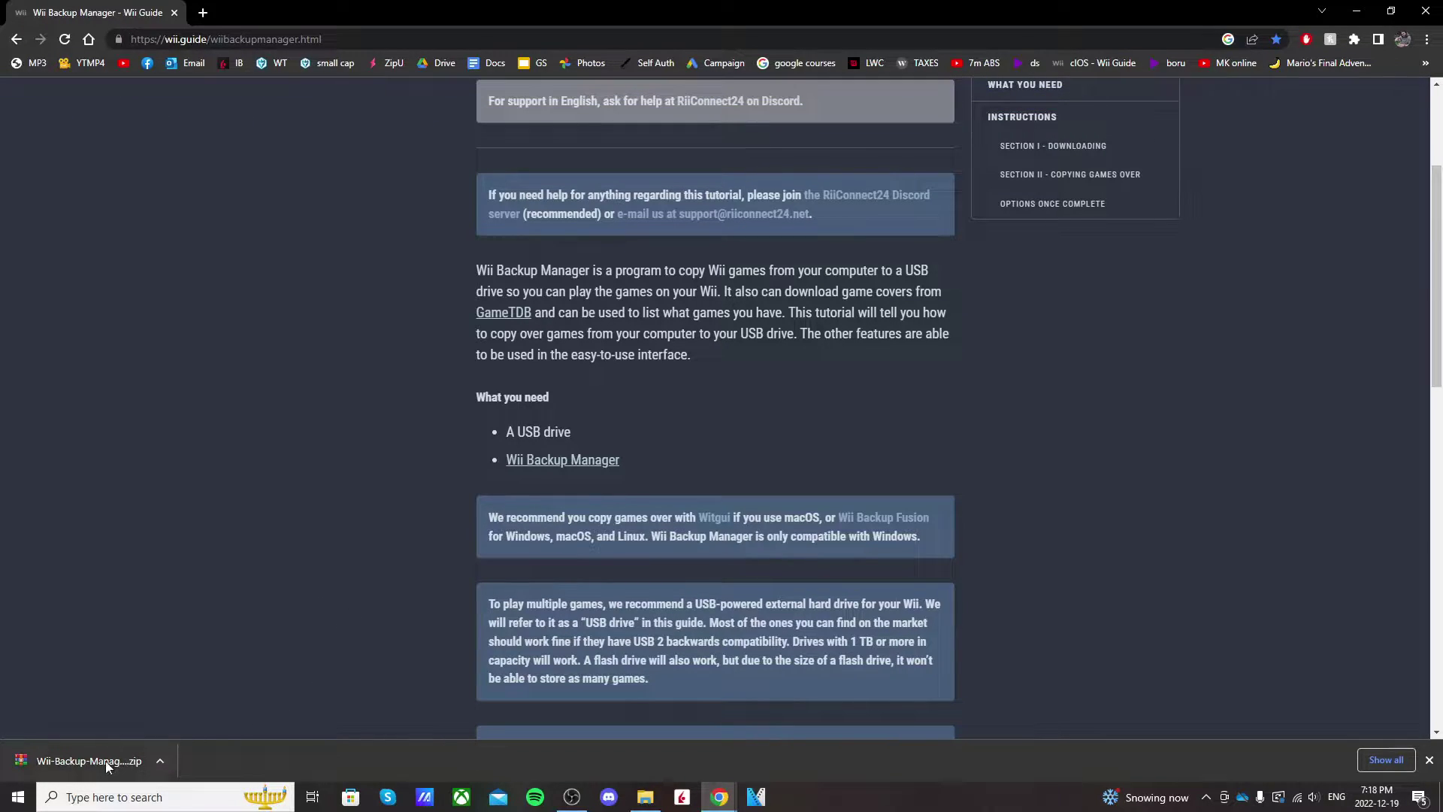
left_click(106, 761)
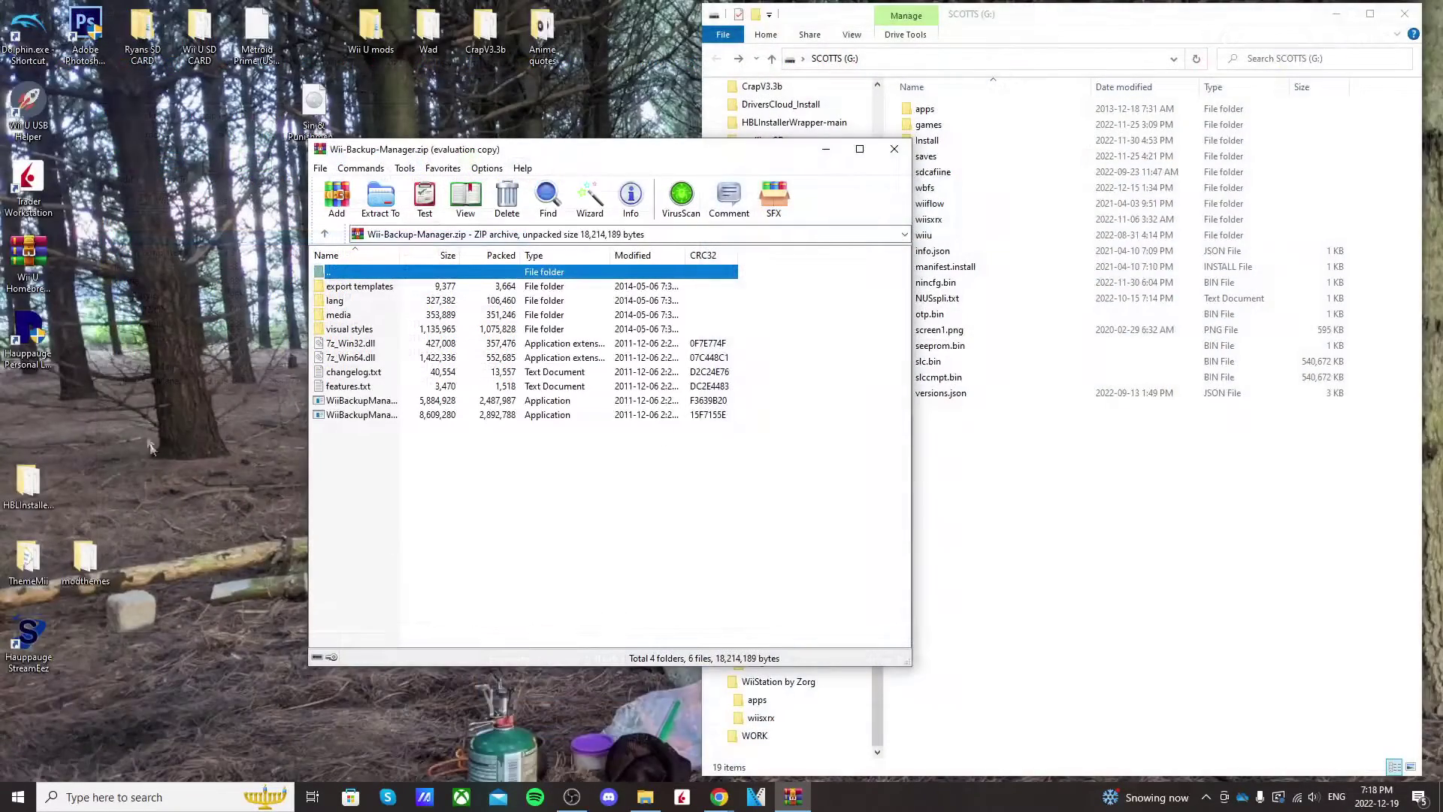
Create a new desktop folder named 'Wii Backup Manager'
right_click(147, 435)
mouse_move(226, 574)
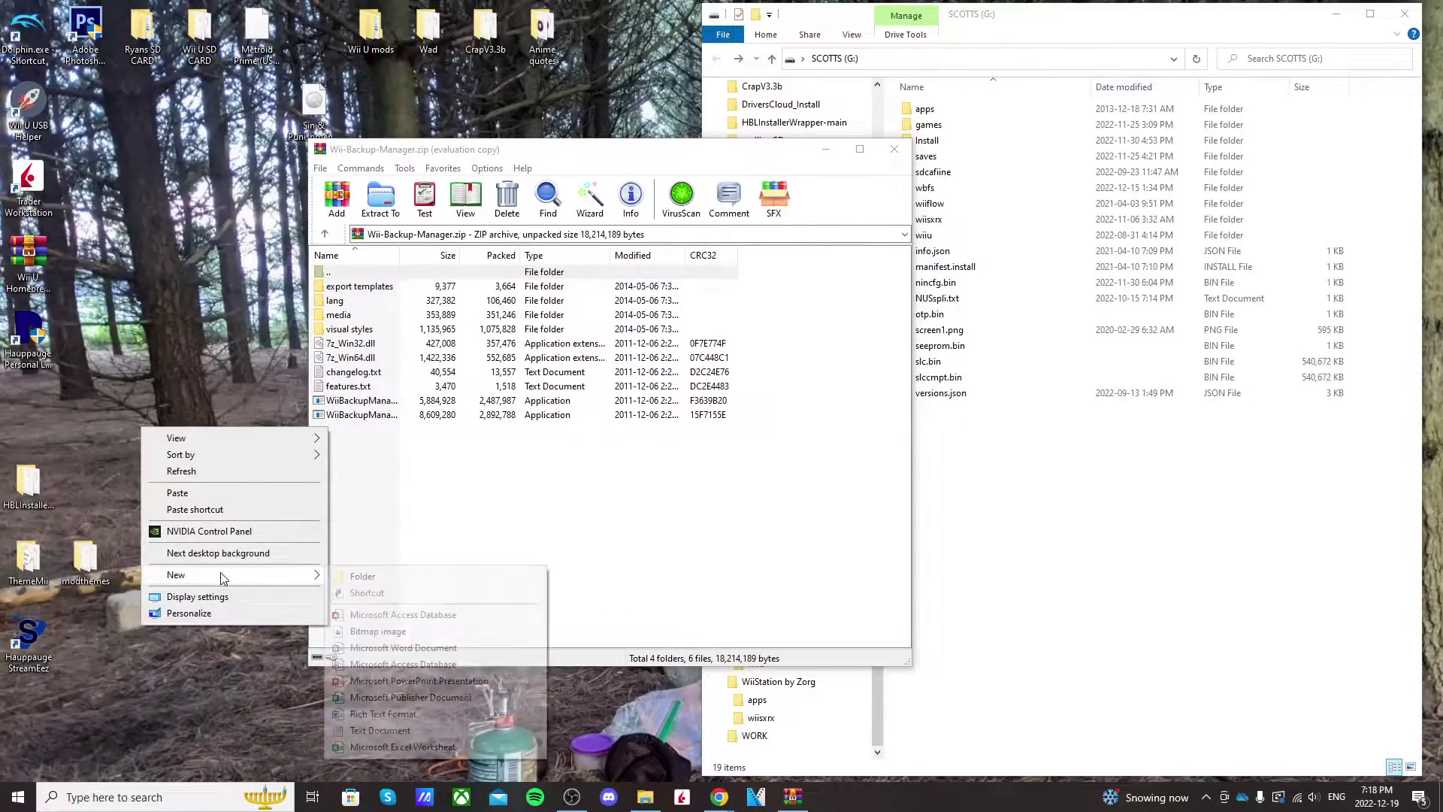
left_click(511, 574)
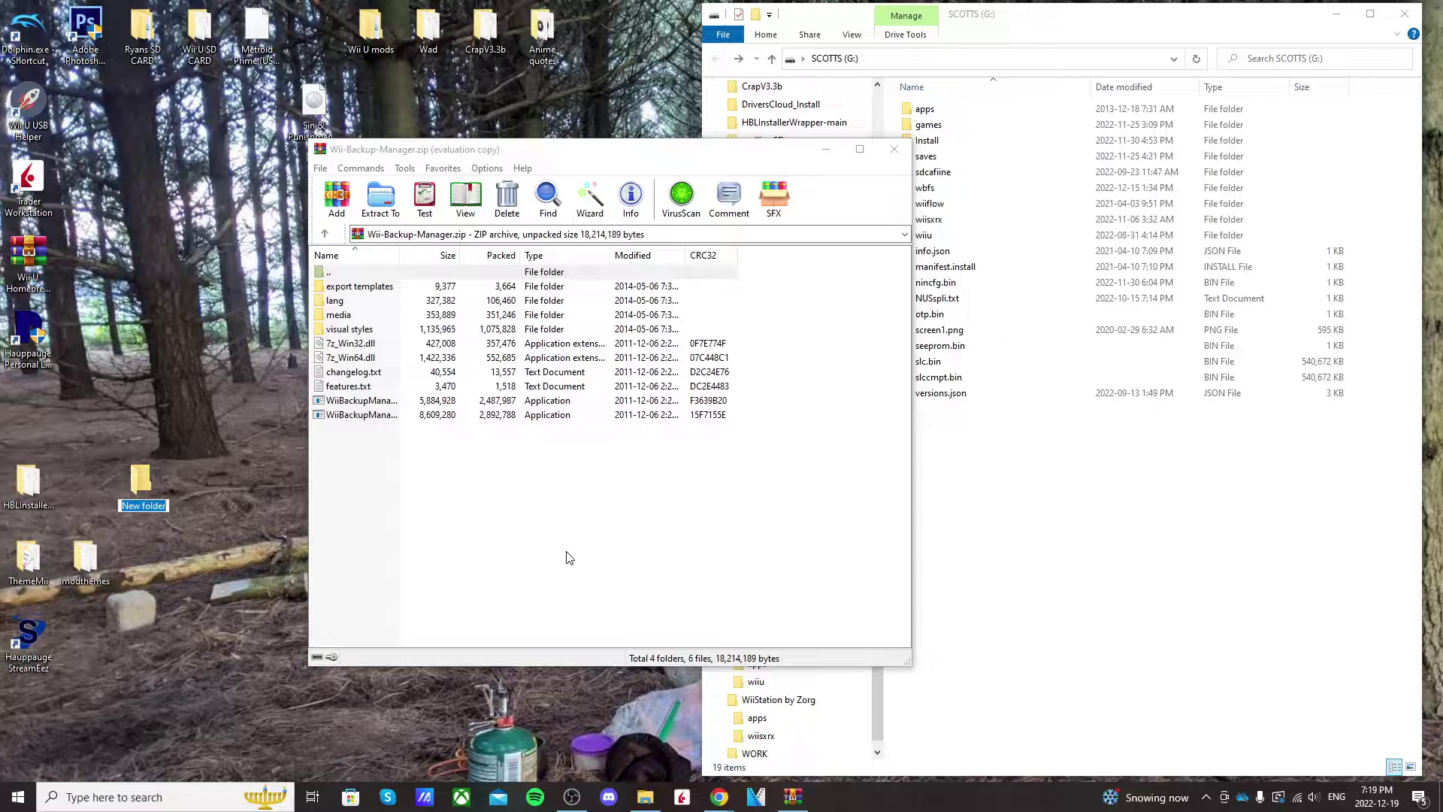
type("Wii Backup Manager")
left_click(374, 443)
Extract every archive entry into the Wii Backup Manager folder and close WinRAR
left_click_drag(373, 443, 149, 497)
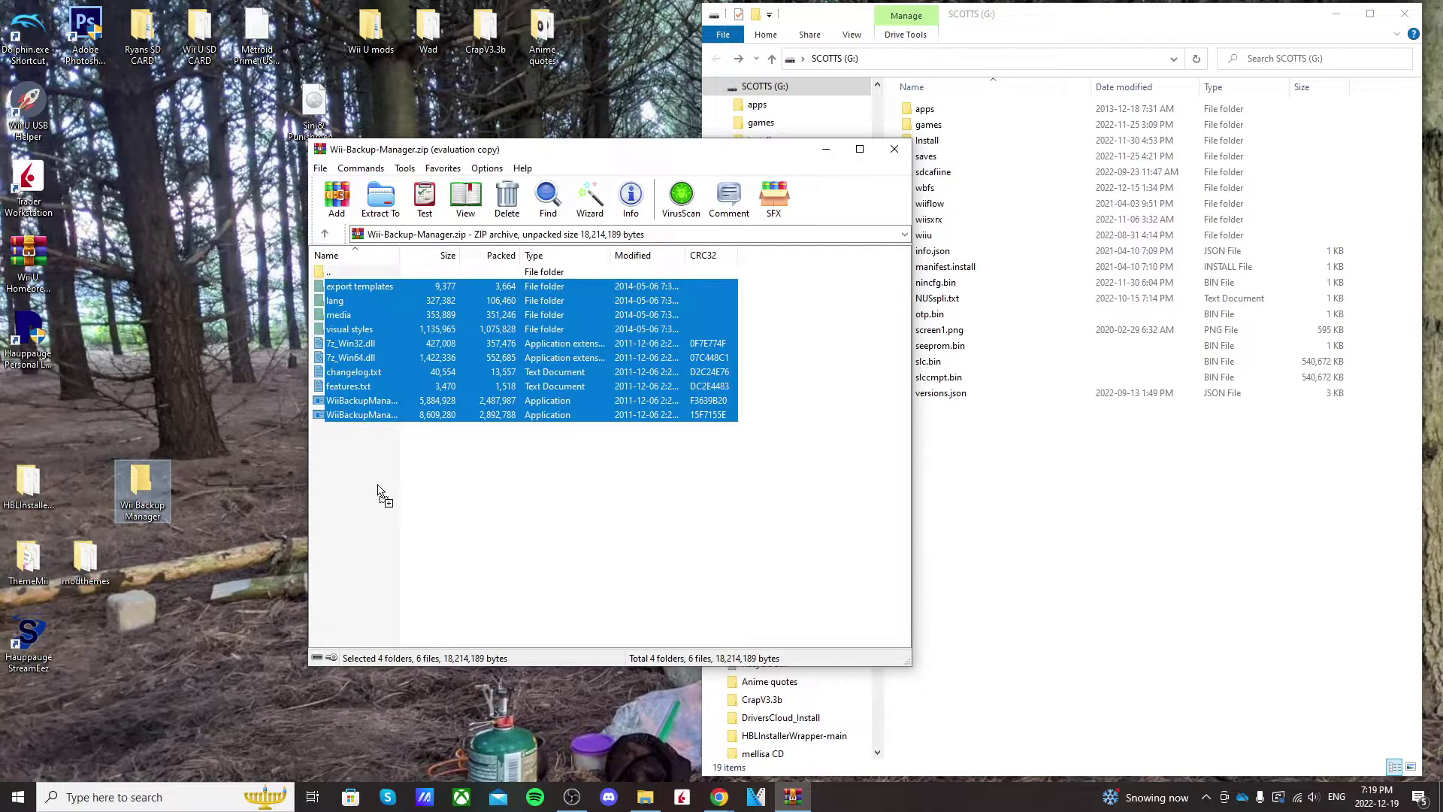
left_click_drag(378, 487, 380, 490)
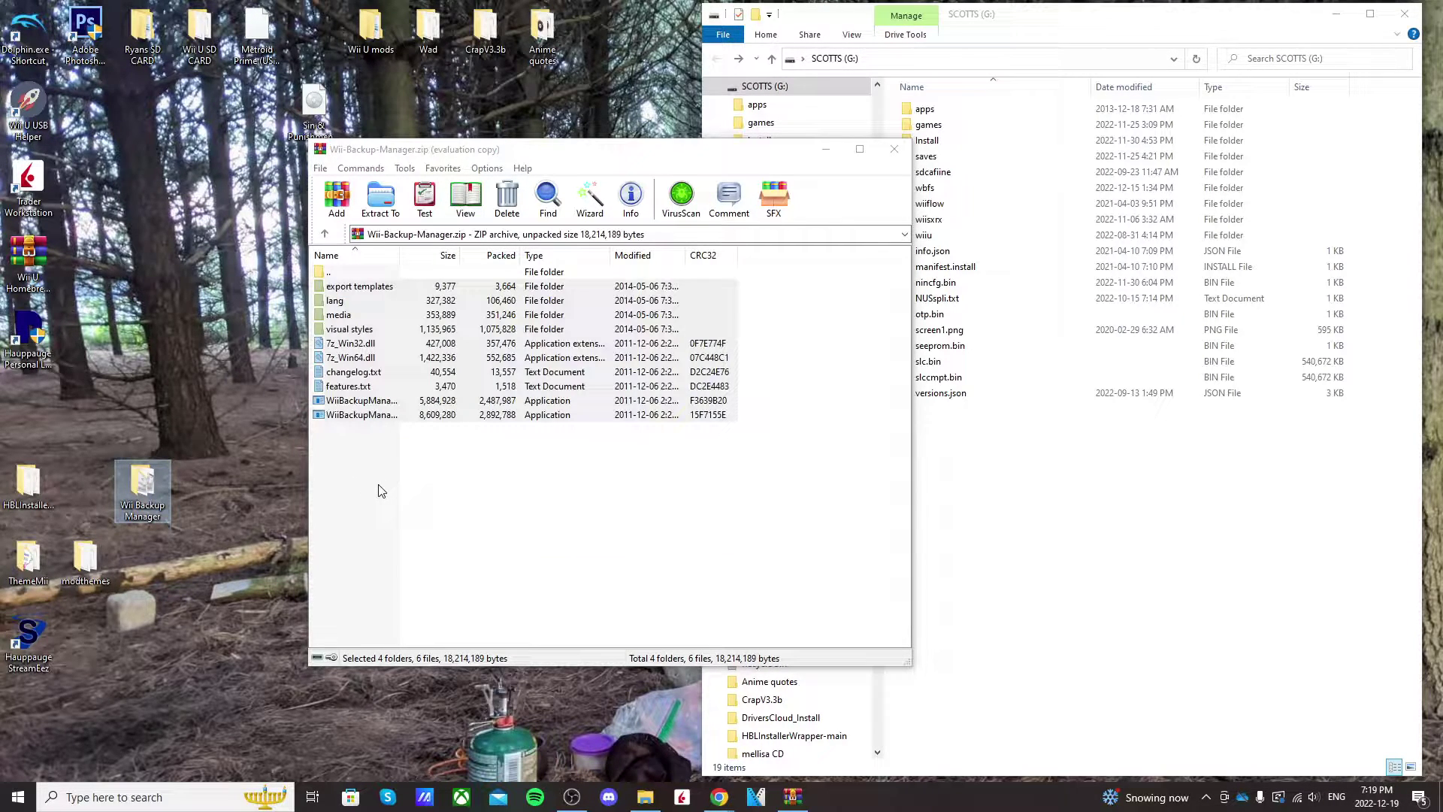
left_click(893, 152)
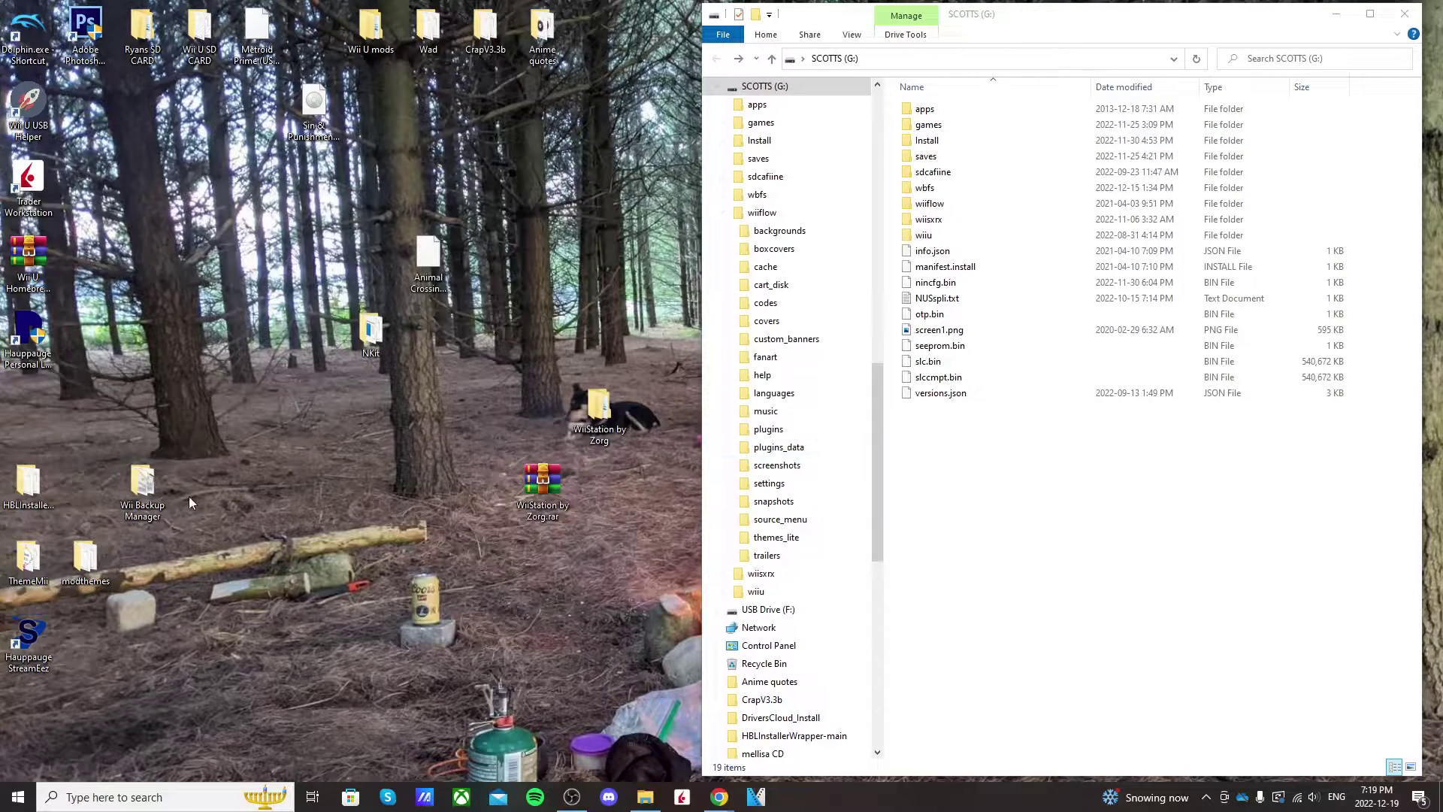
Open the Wii Backup Manager desktop folder and bring the SD card window forward
double_click(148, 487)
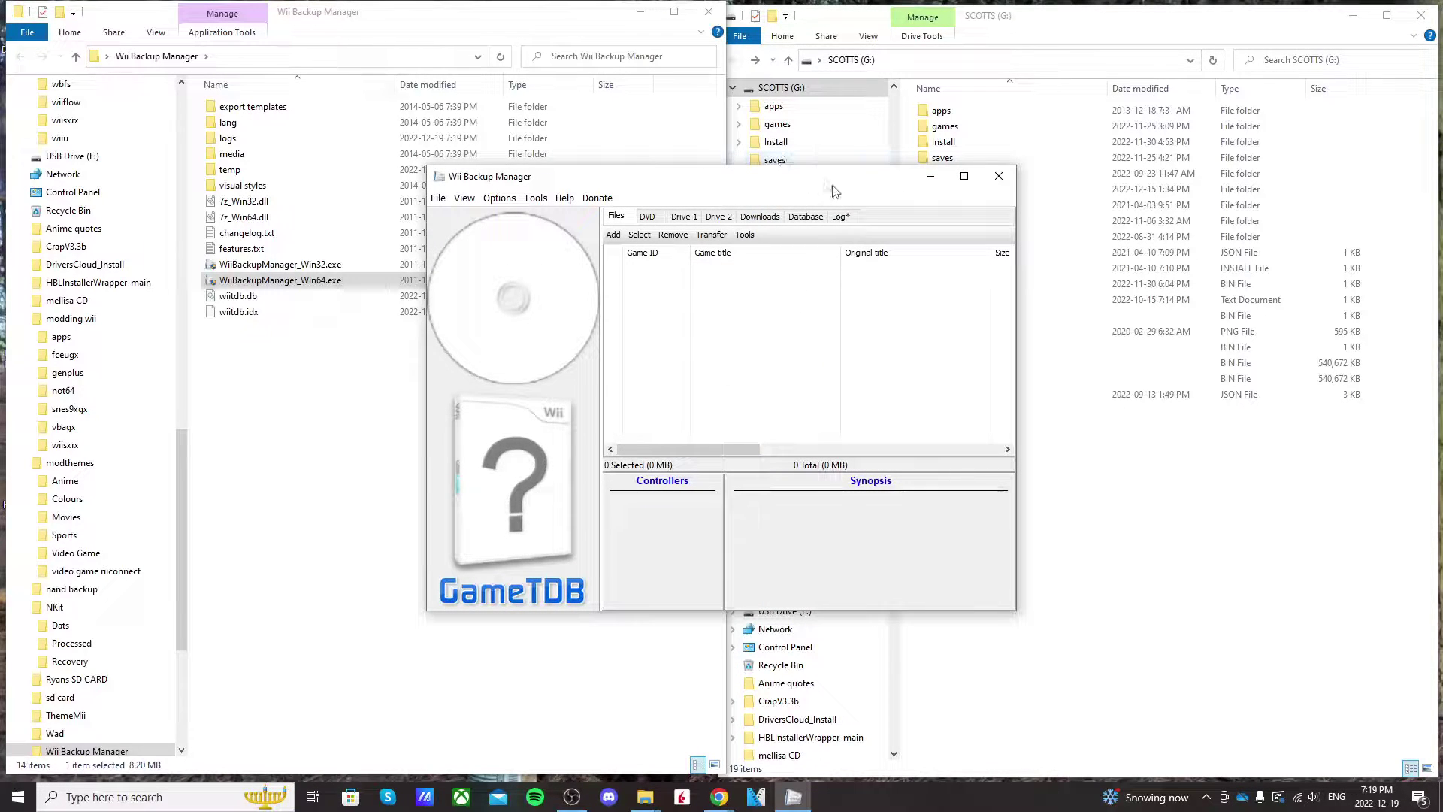
left_click(1145, 569)
left_click_drag(1128, 18, 777, 14)
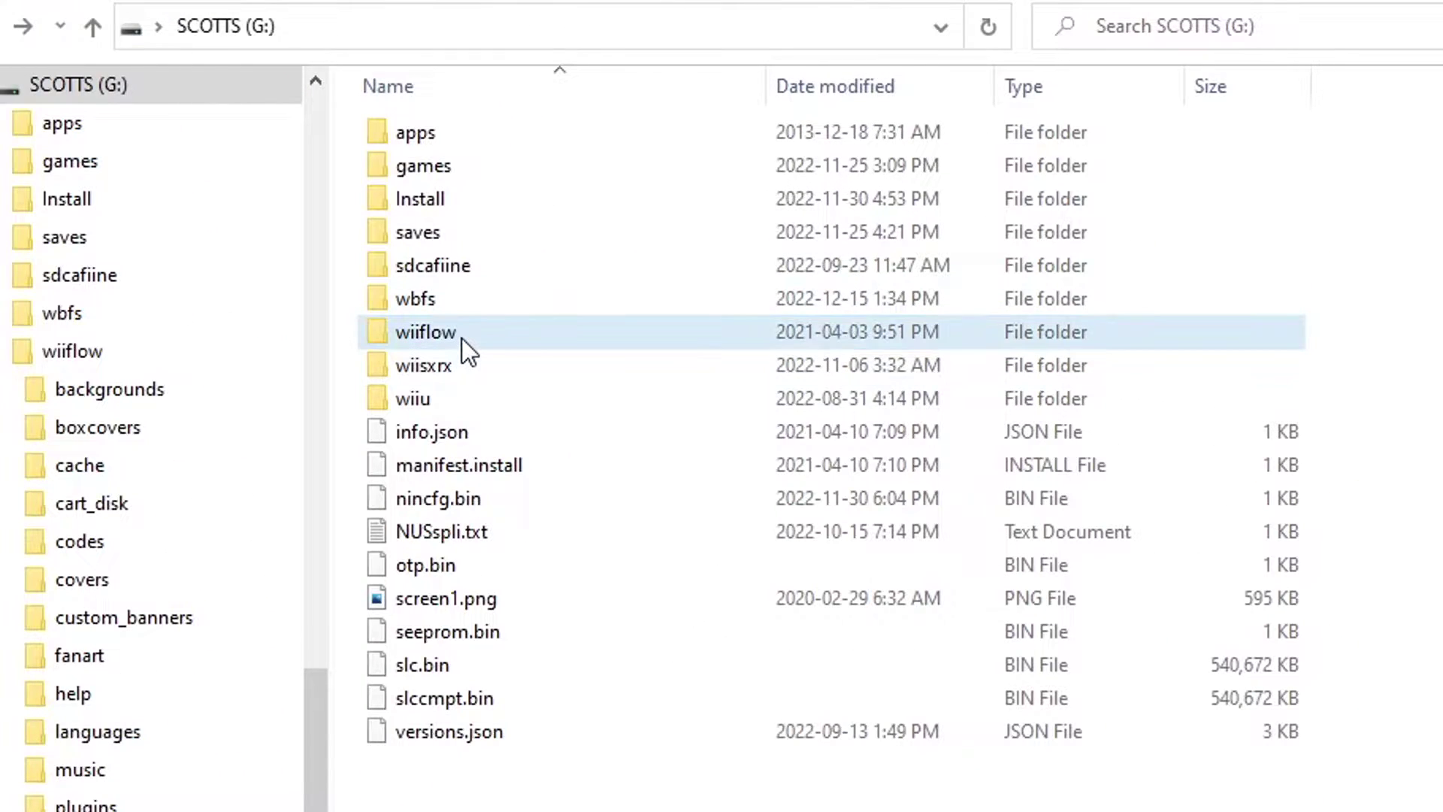
double_click(462, 332)
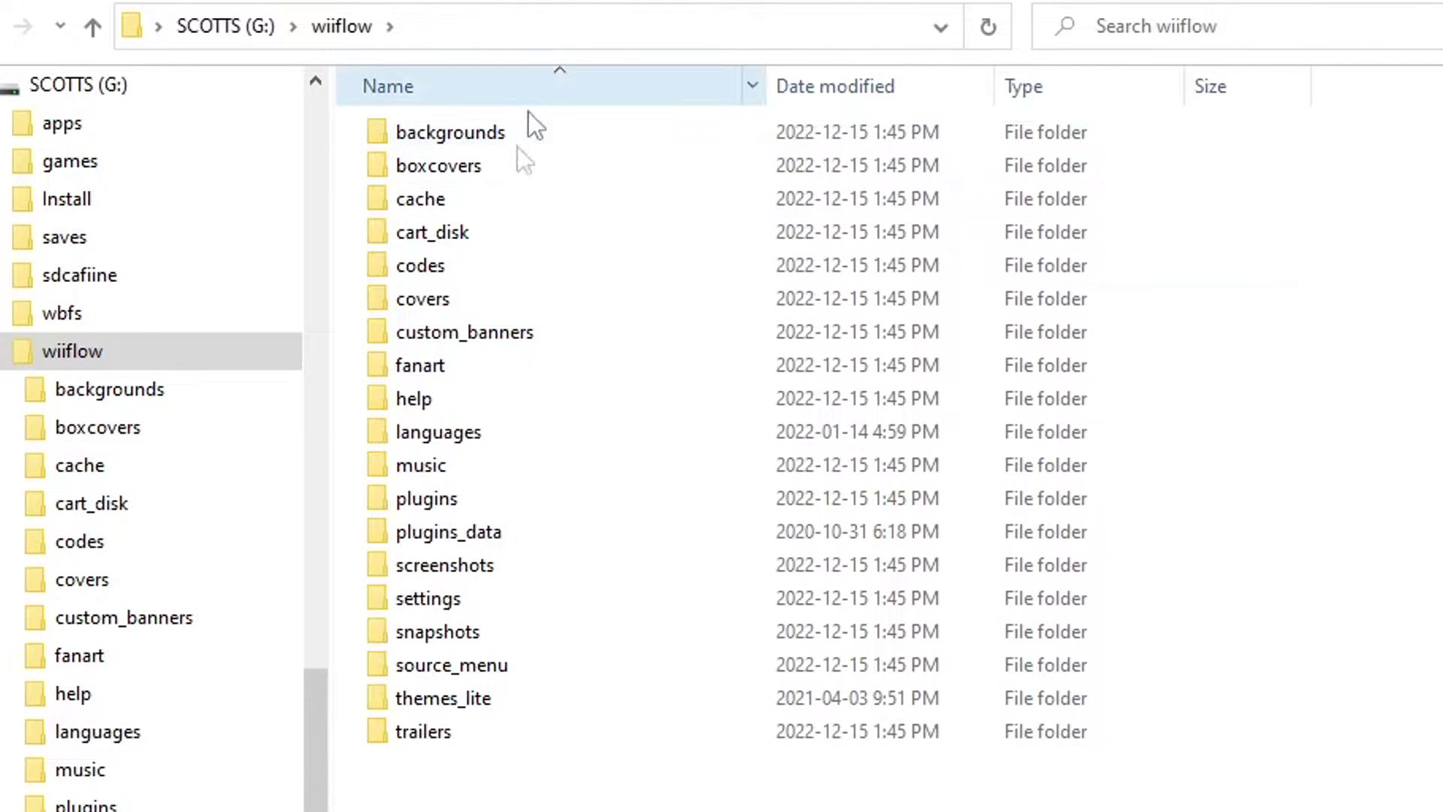
left_click(10, 30)
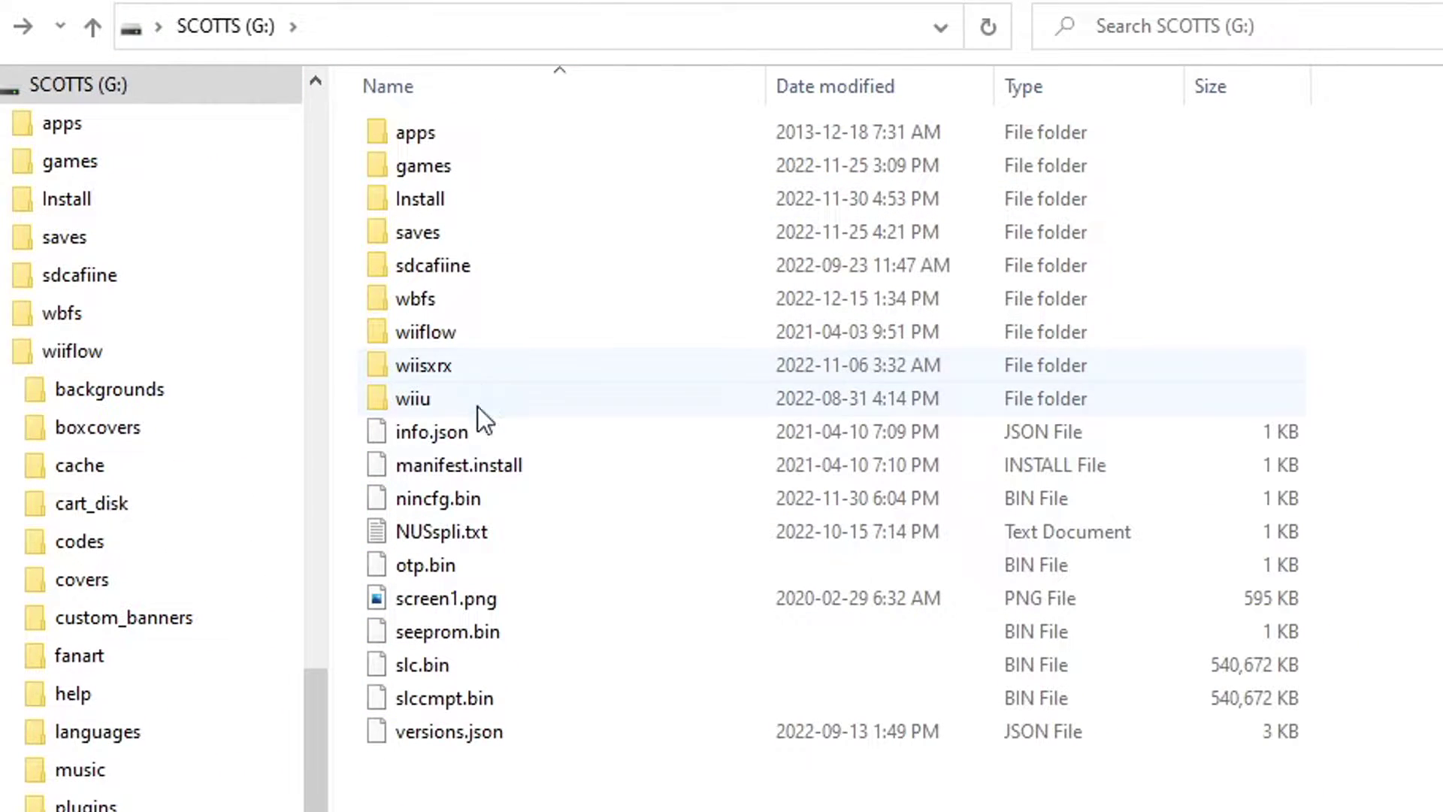
double_click(472, 296)
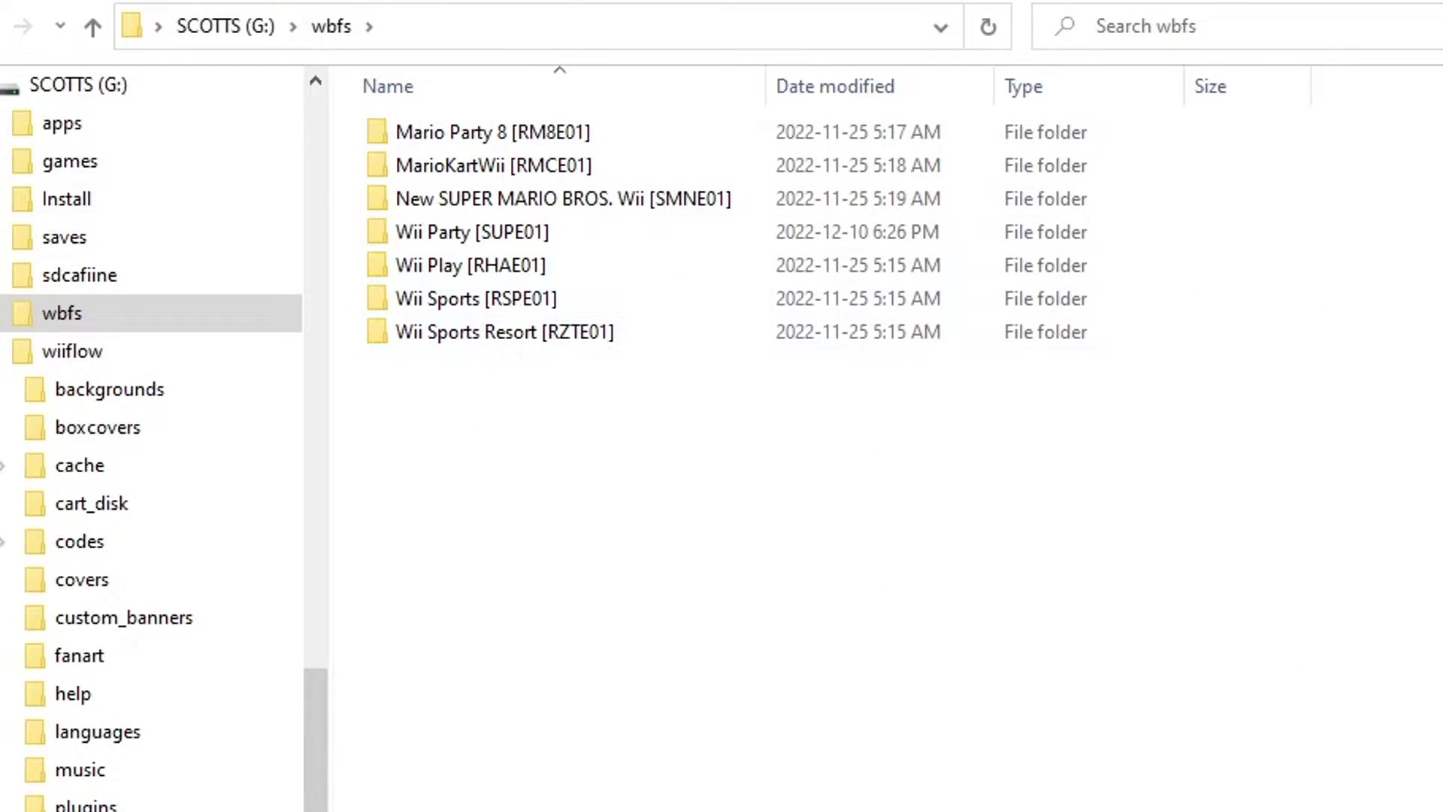
left_click(9, 30)
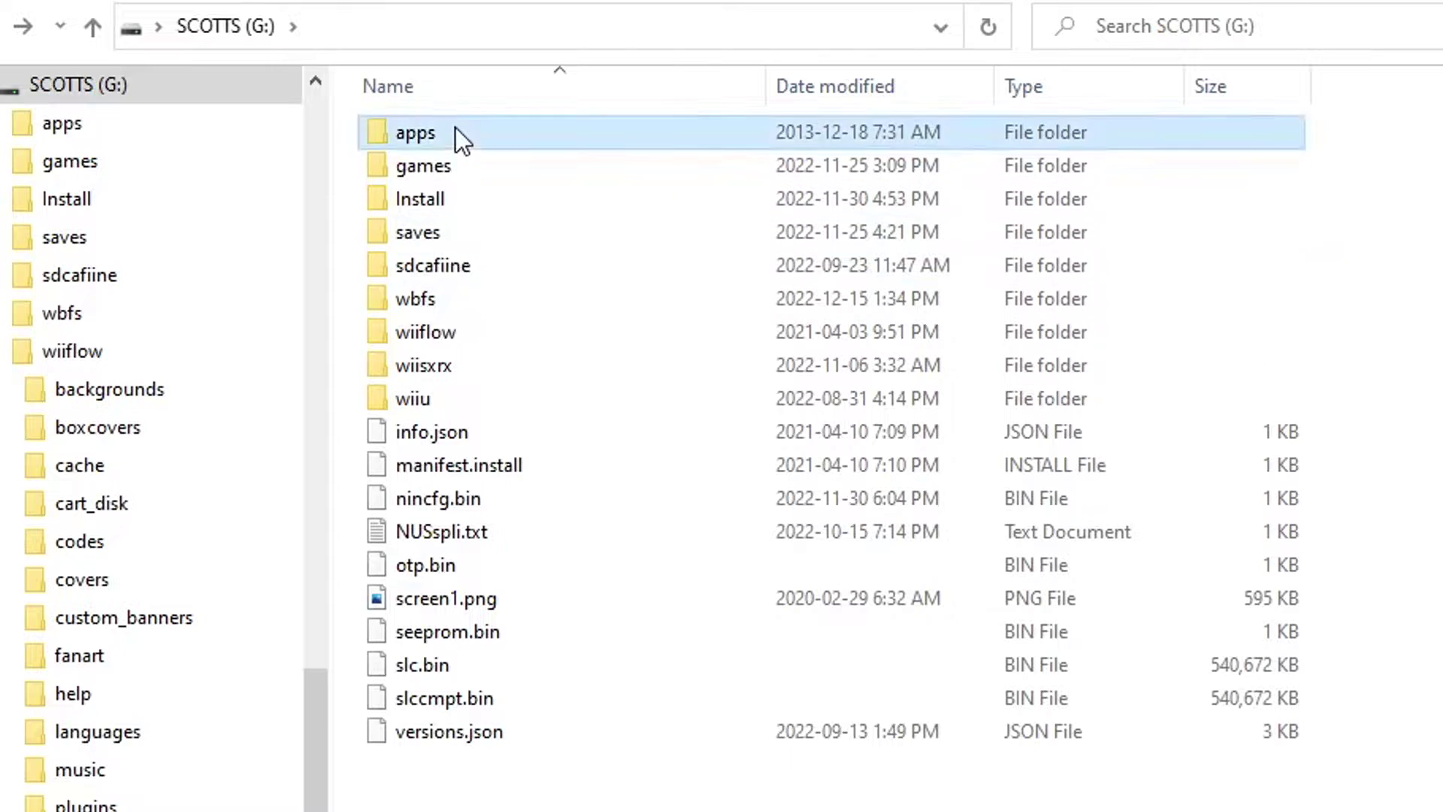
double_click(456, 129)
double_click(476, 265)
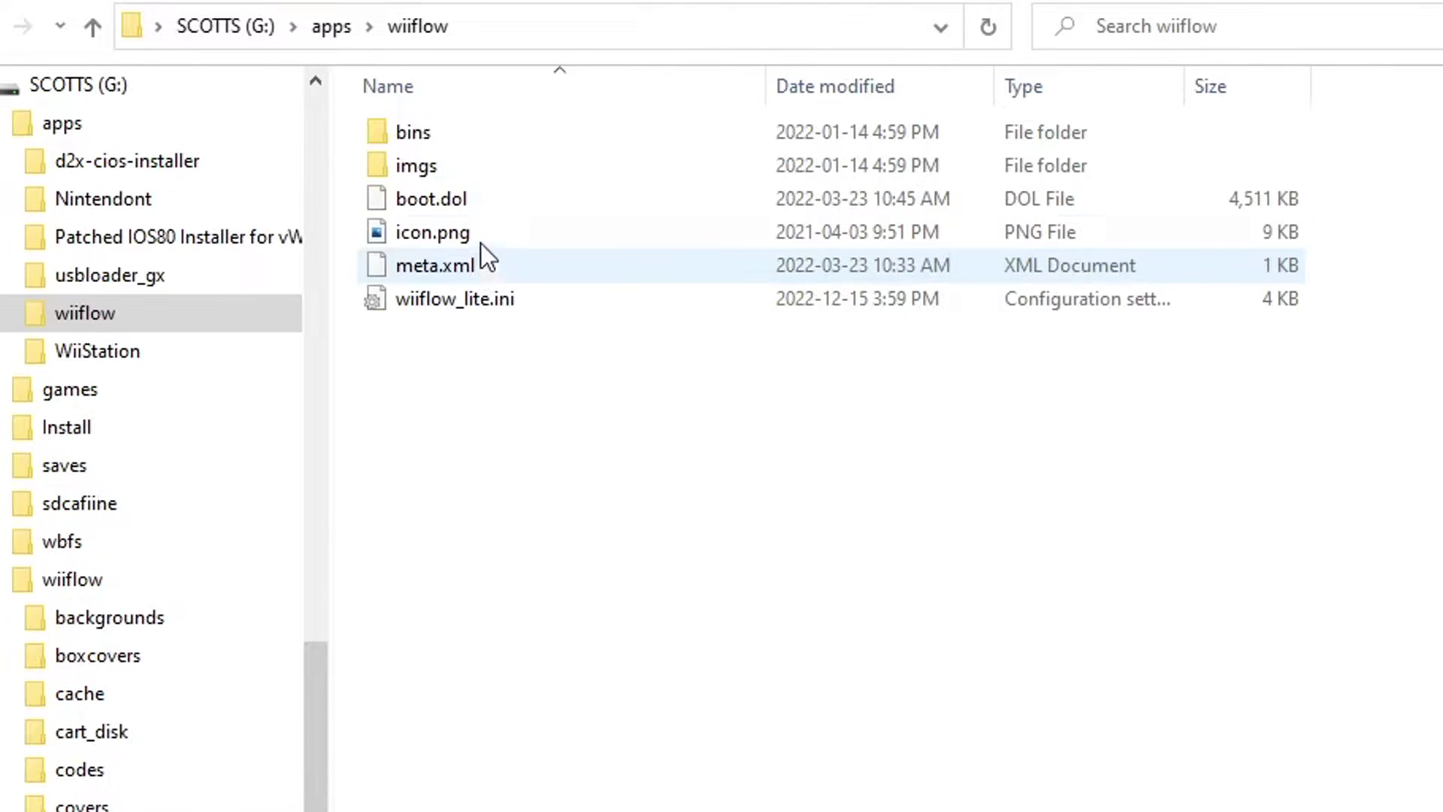
left_click_drag(471, 270, 457, 129)
left_click(534, 496)
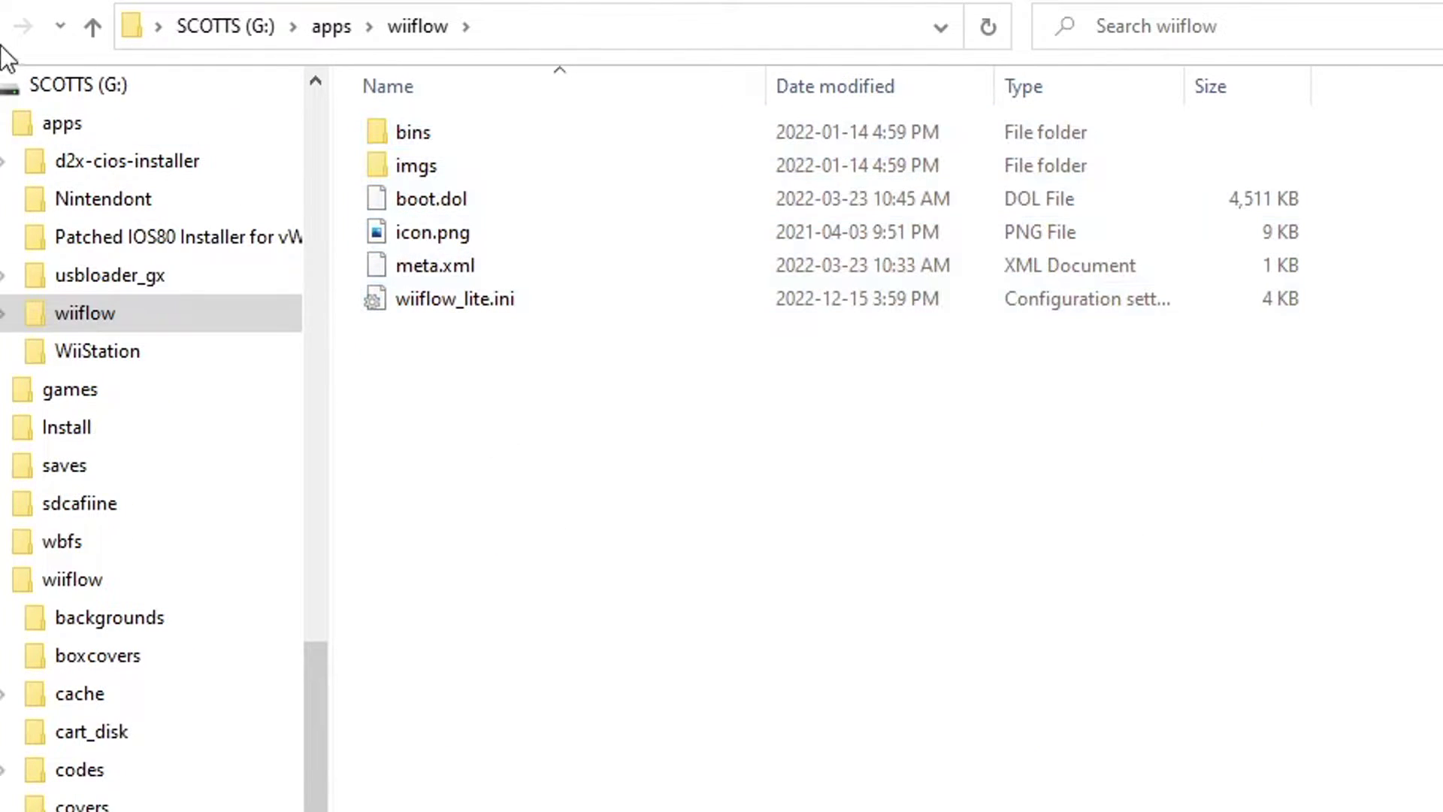
left_click(0, 31)
left_click(14, 30)
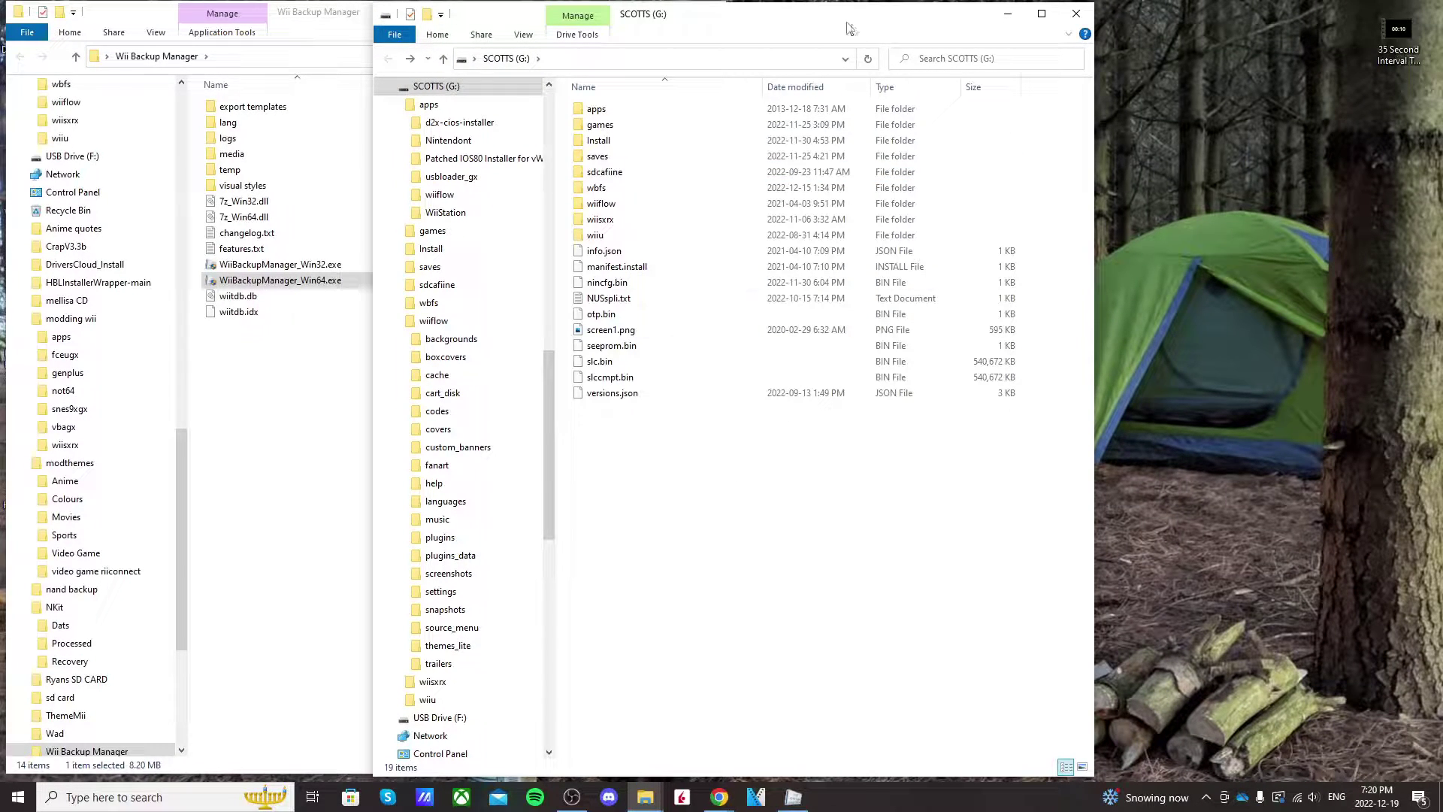
left_click_drag(925, 22, 1266, 19)
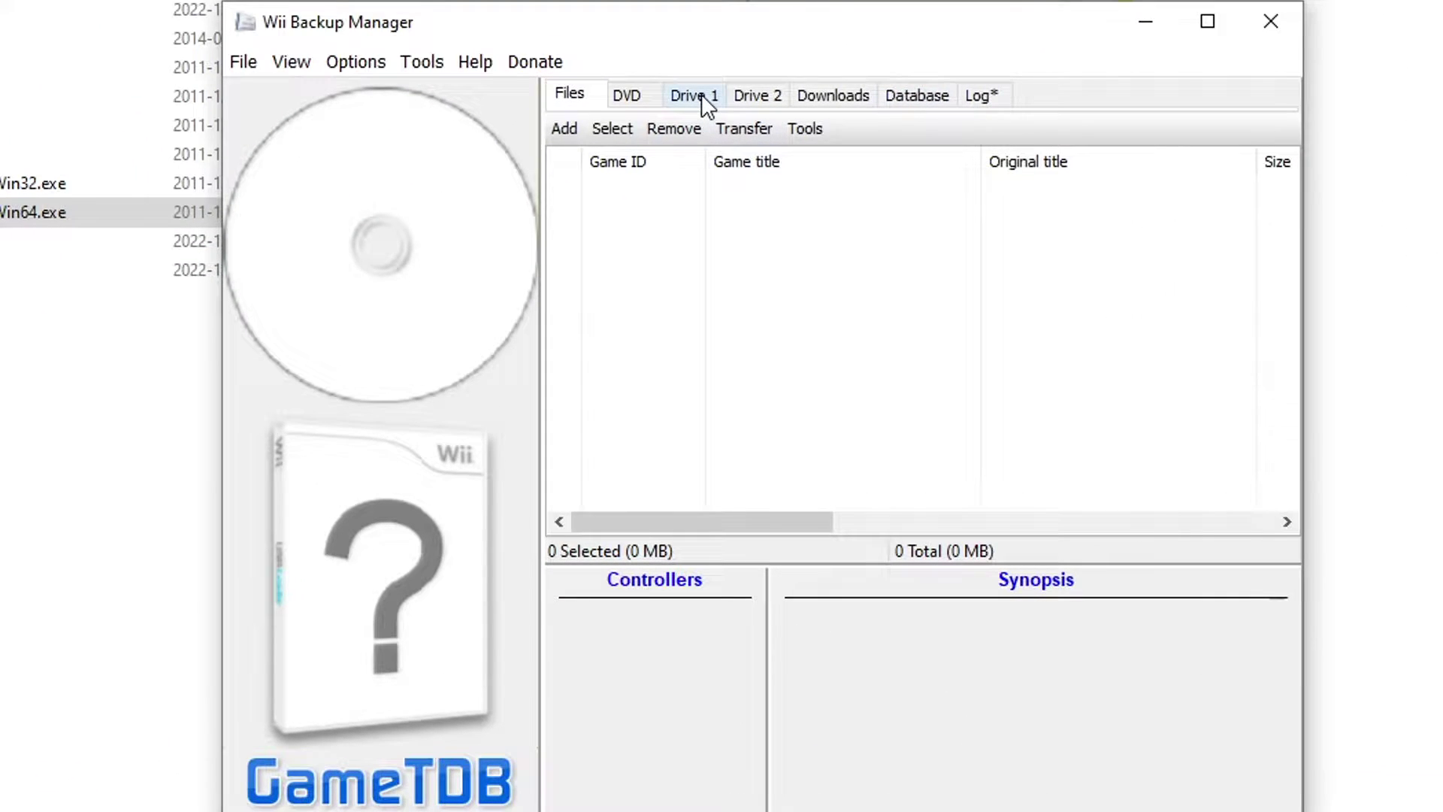
Choose Drive (G:) on the Drive 1 tab so its seven games (6.39 GB) are listed
left_click(703, 97)
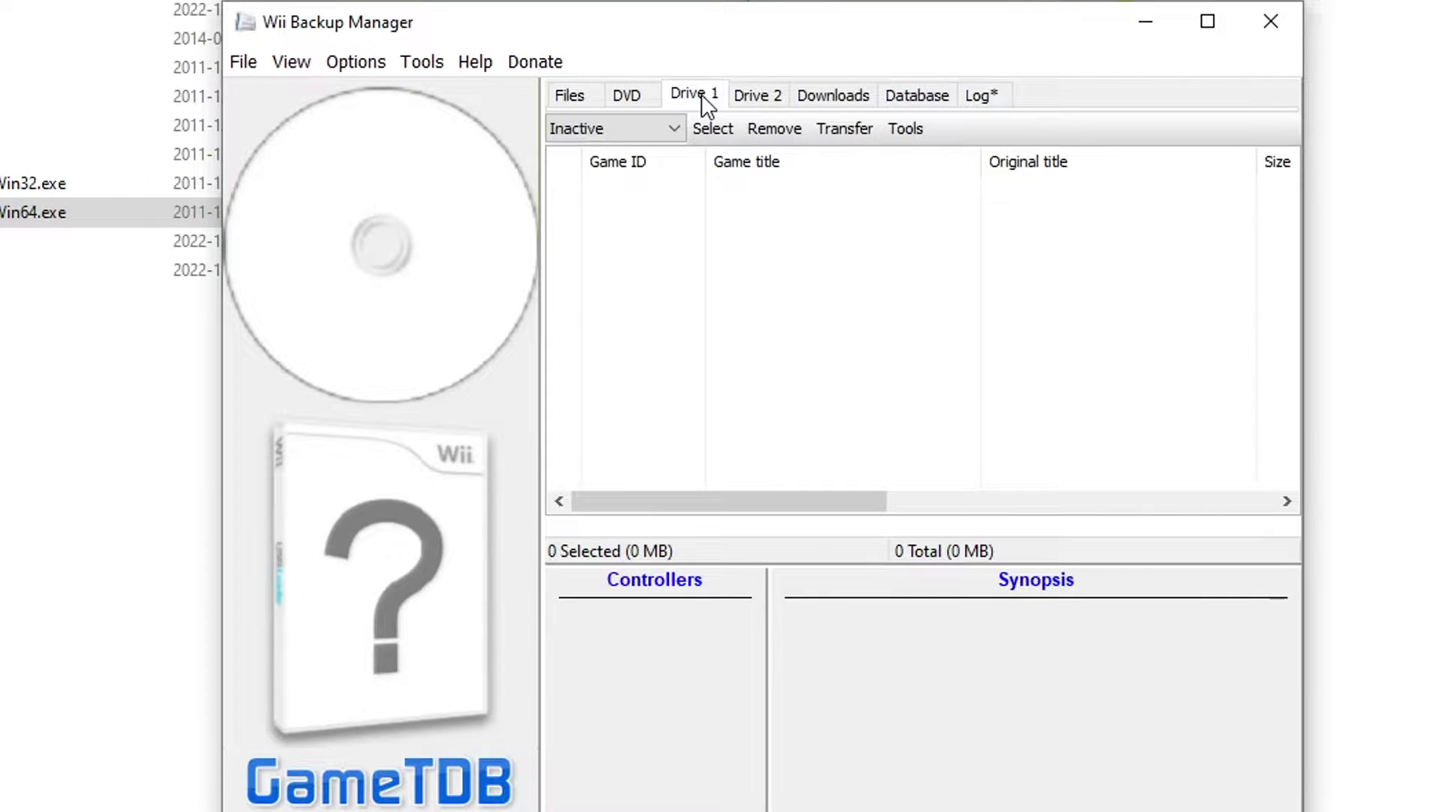
left_click(672, 126)
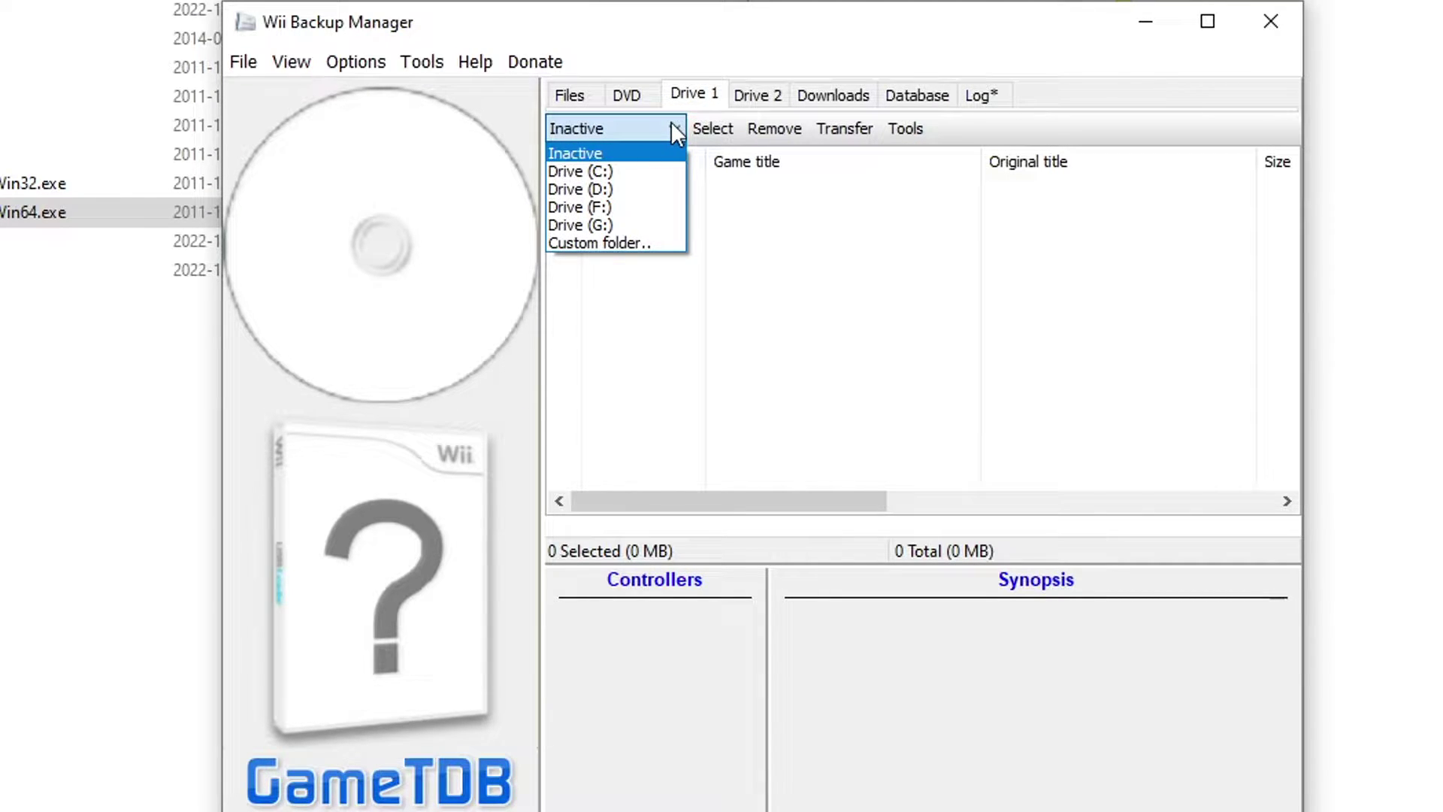
key("alt+Tab")
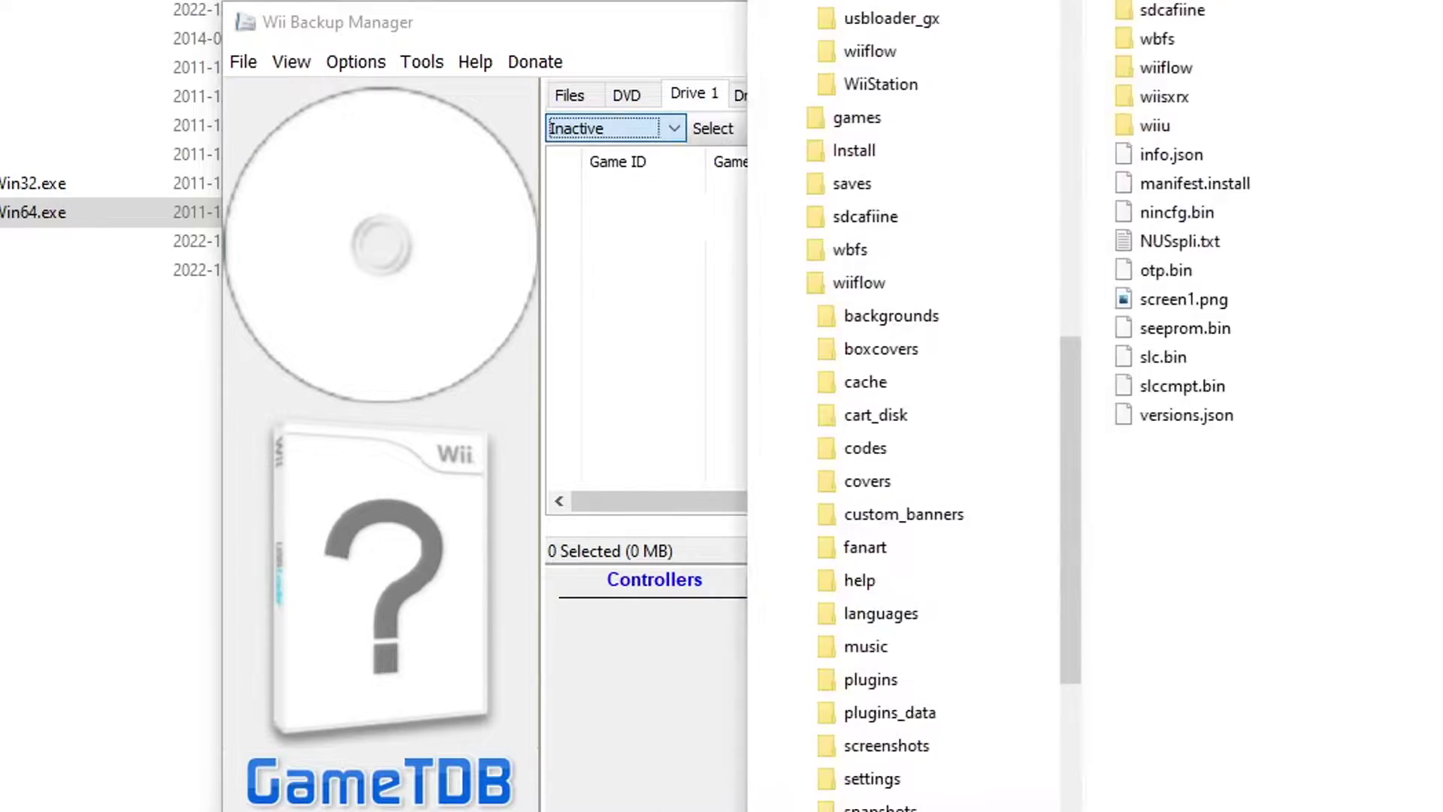
left_click_drag(832, 118, 792, 147)
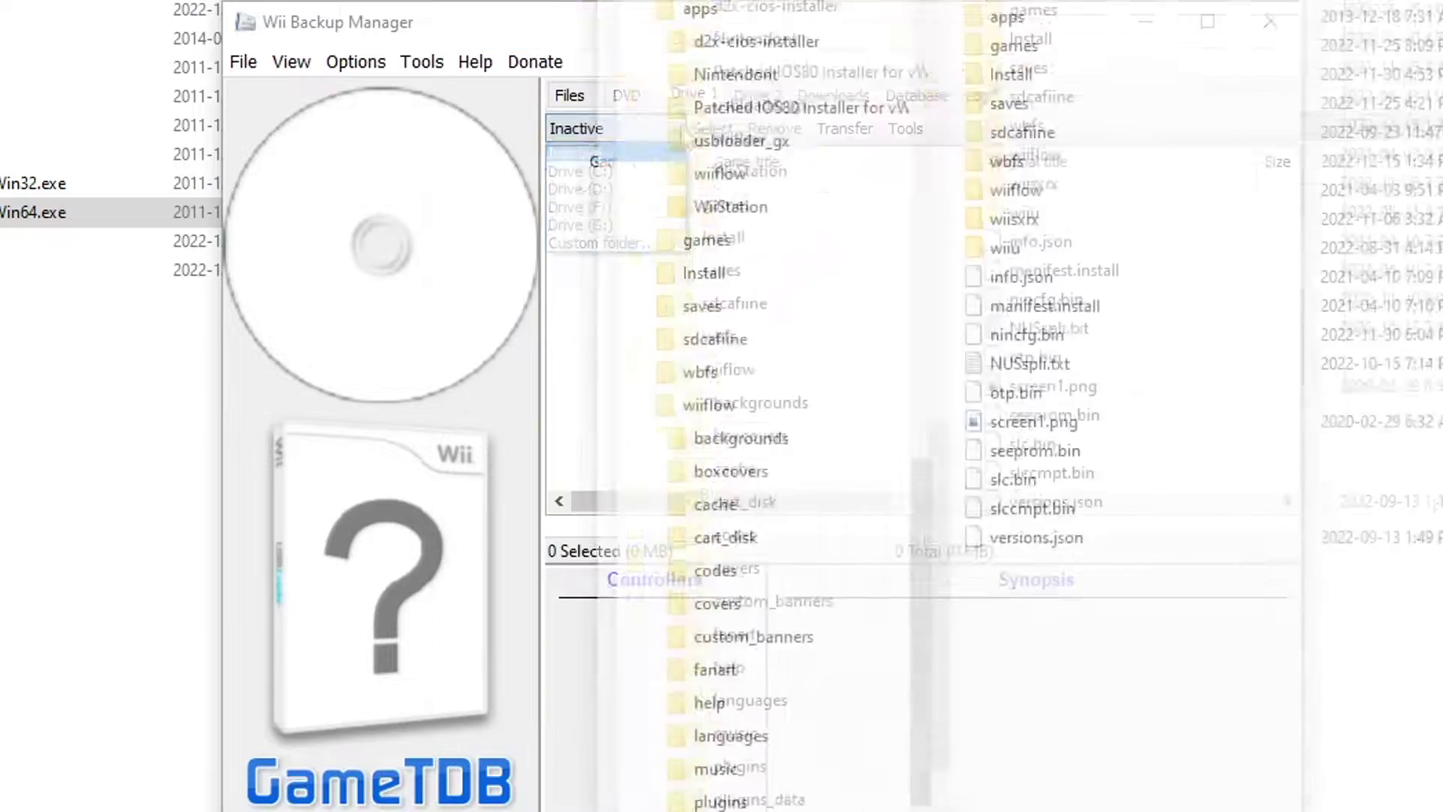
left_click(606, 220)
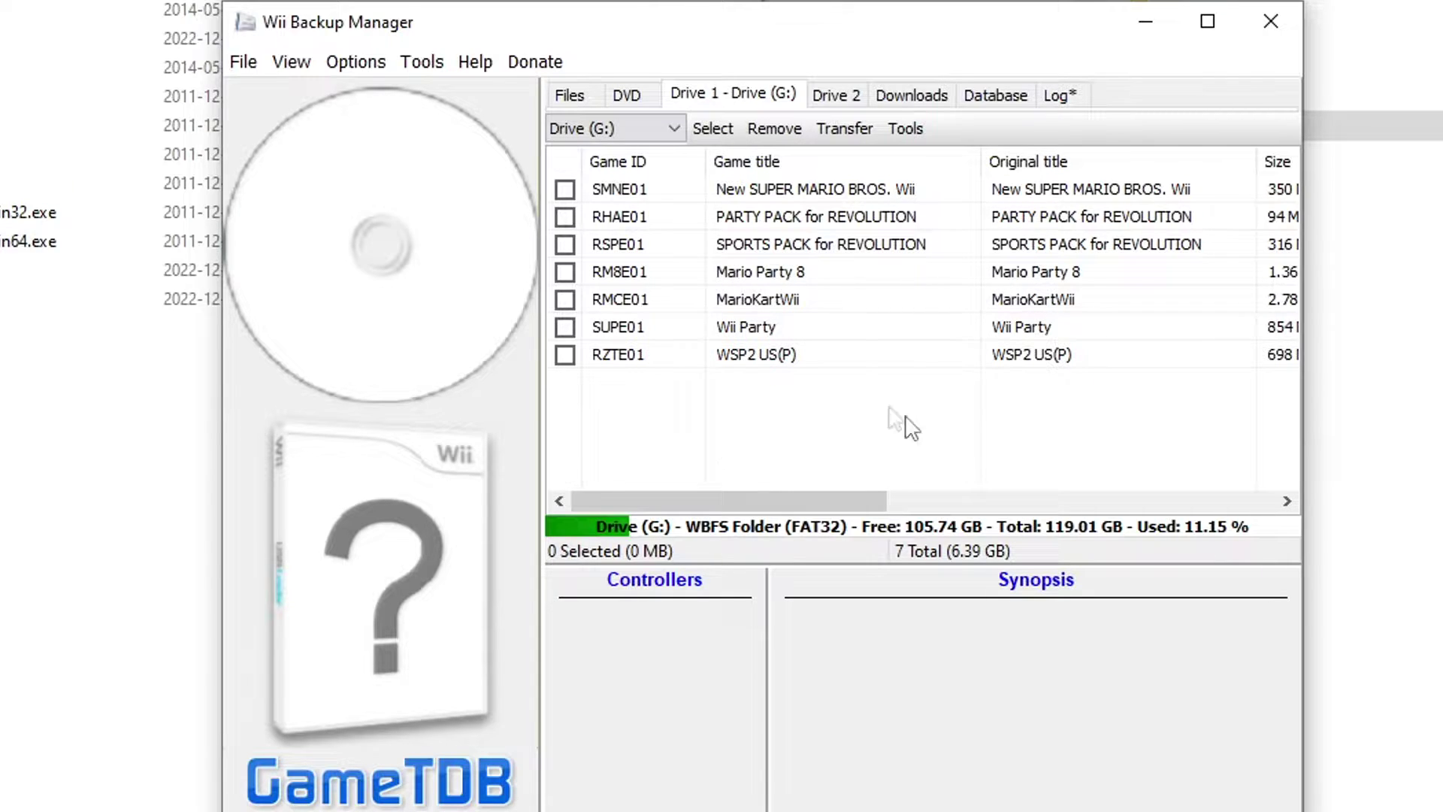
left_click(364, 62)
Set the Covers option to WiiFlow (base folder %APP%\Covers\WiiFlow) and save the settings
left_click(406, 95)
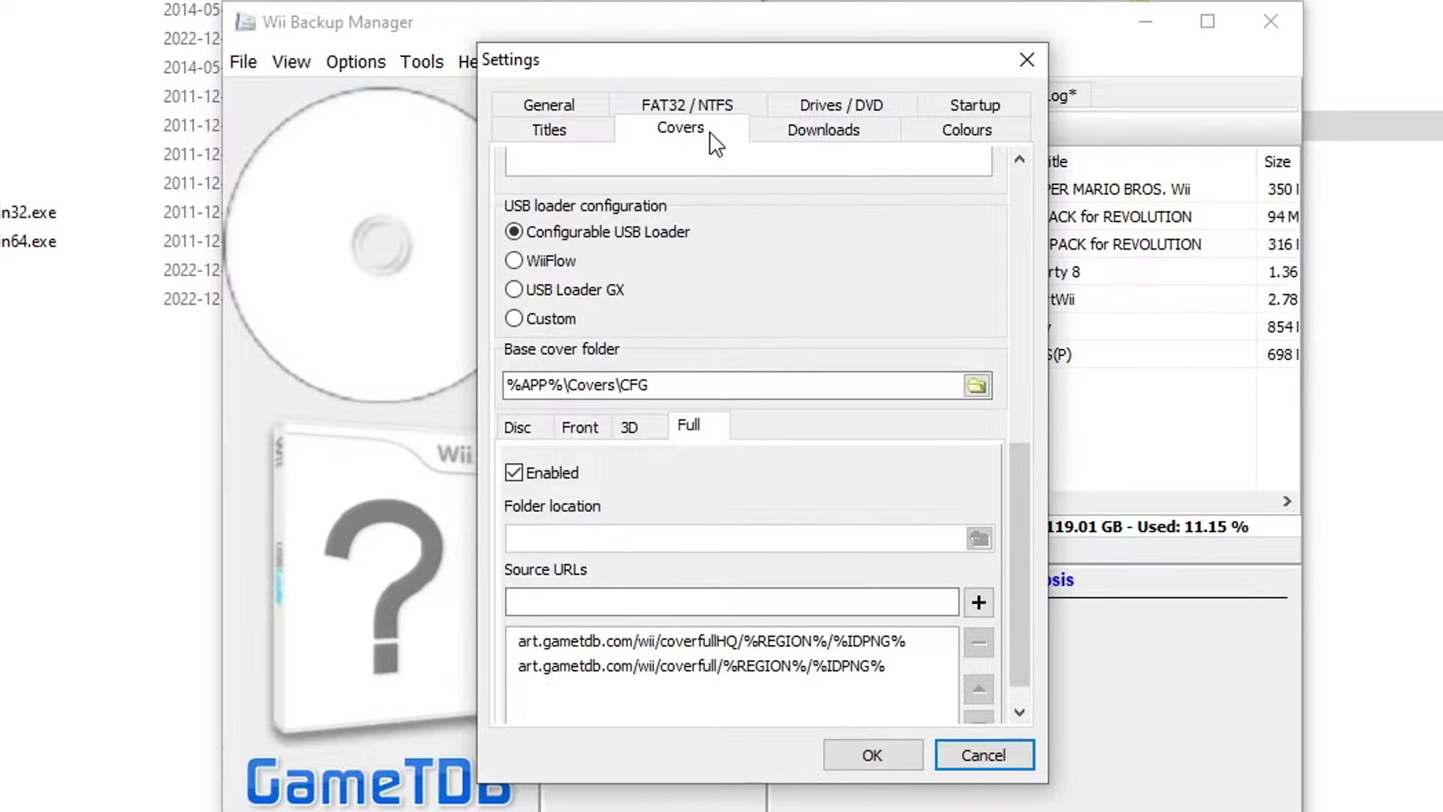
left_click(516, 262)
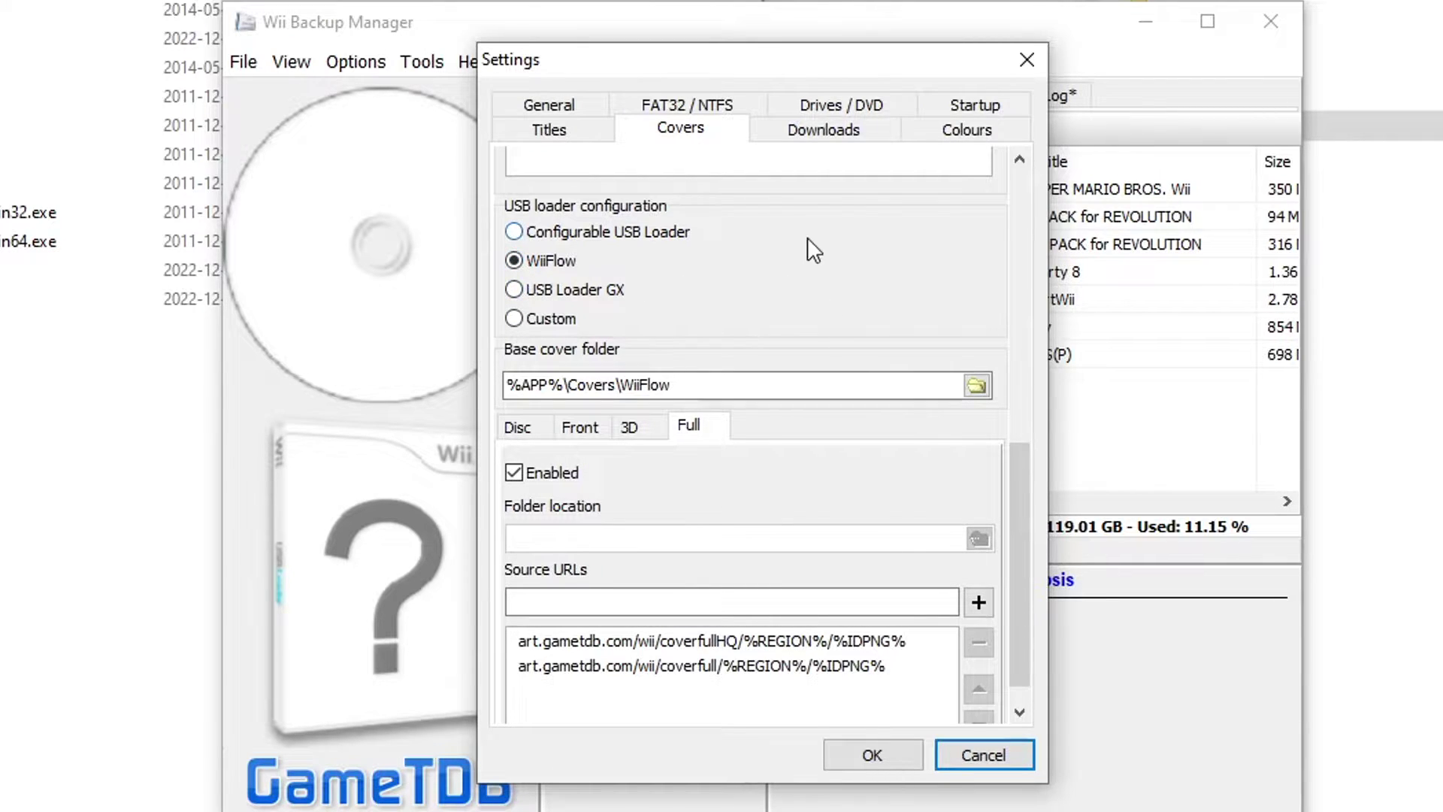
left_click(872, 755)
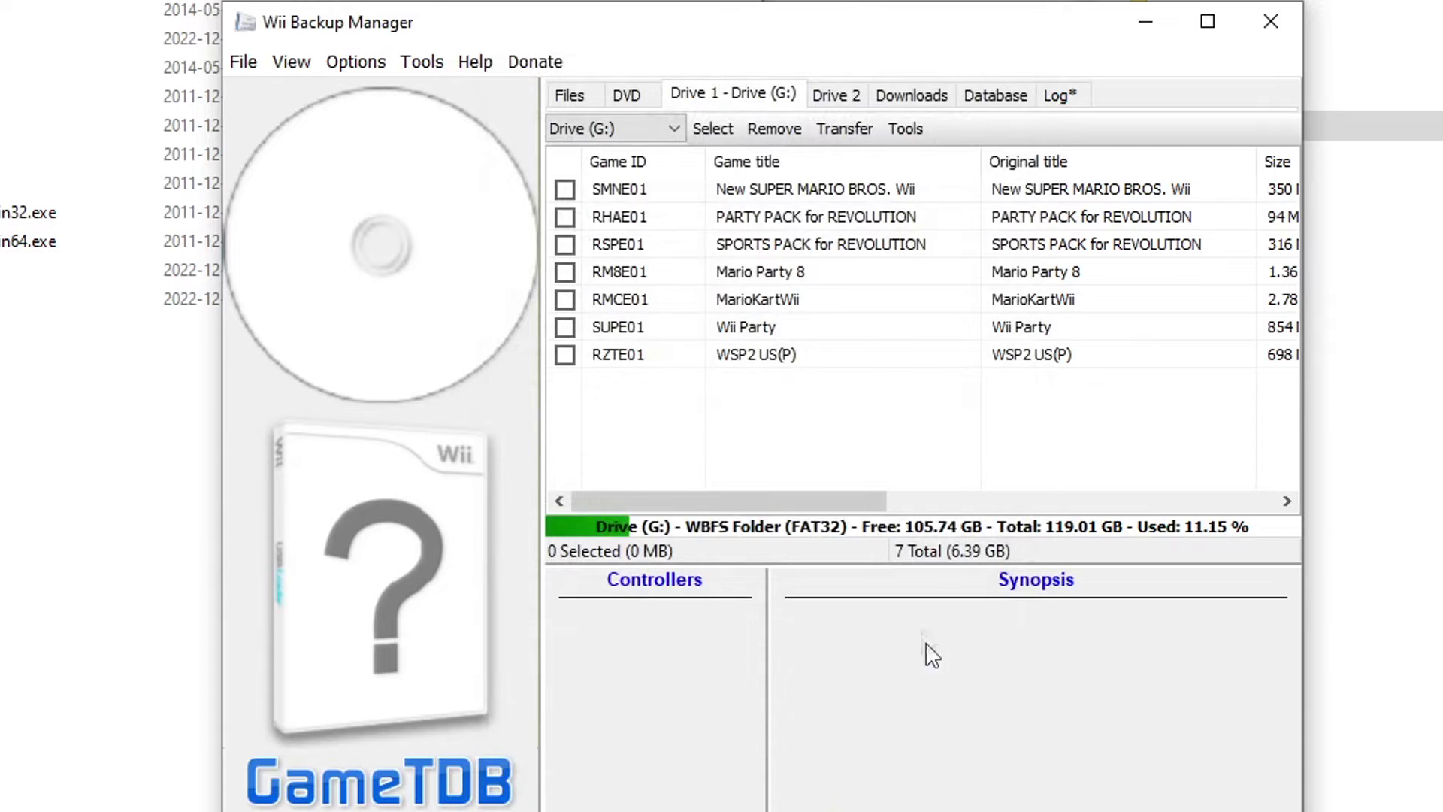
Run Covers > Sync and download all, check the Downloads tab, then minimize Wii Backup Manager
left_click(911, 129)
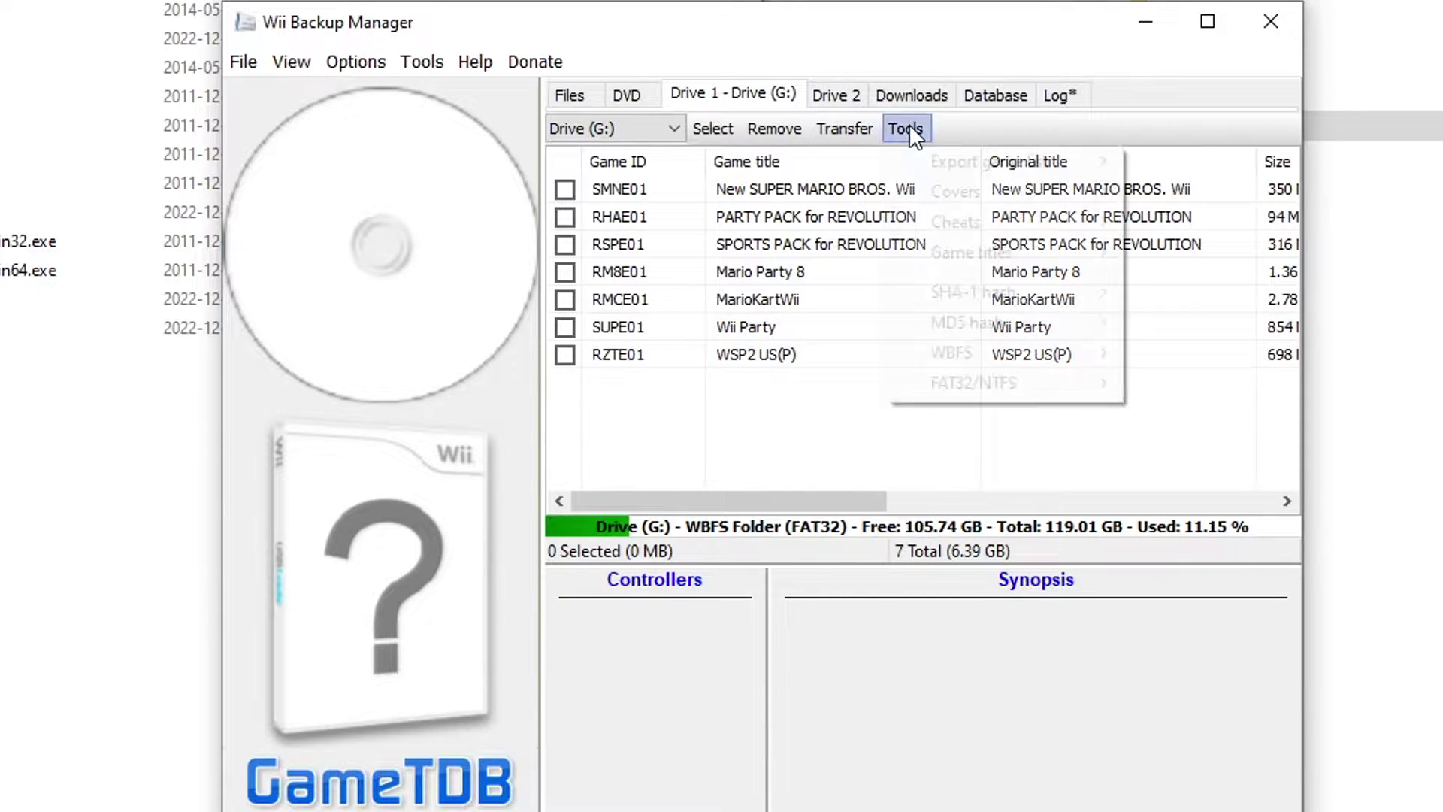
mouse_move(1040, 197)
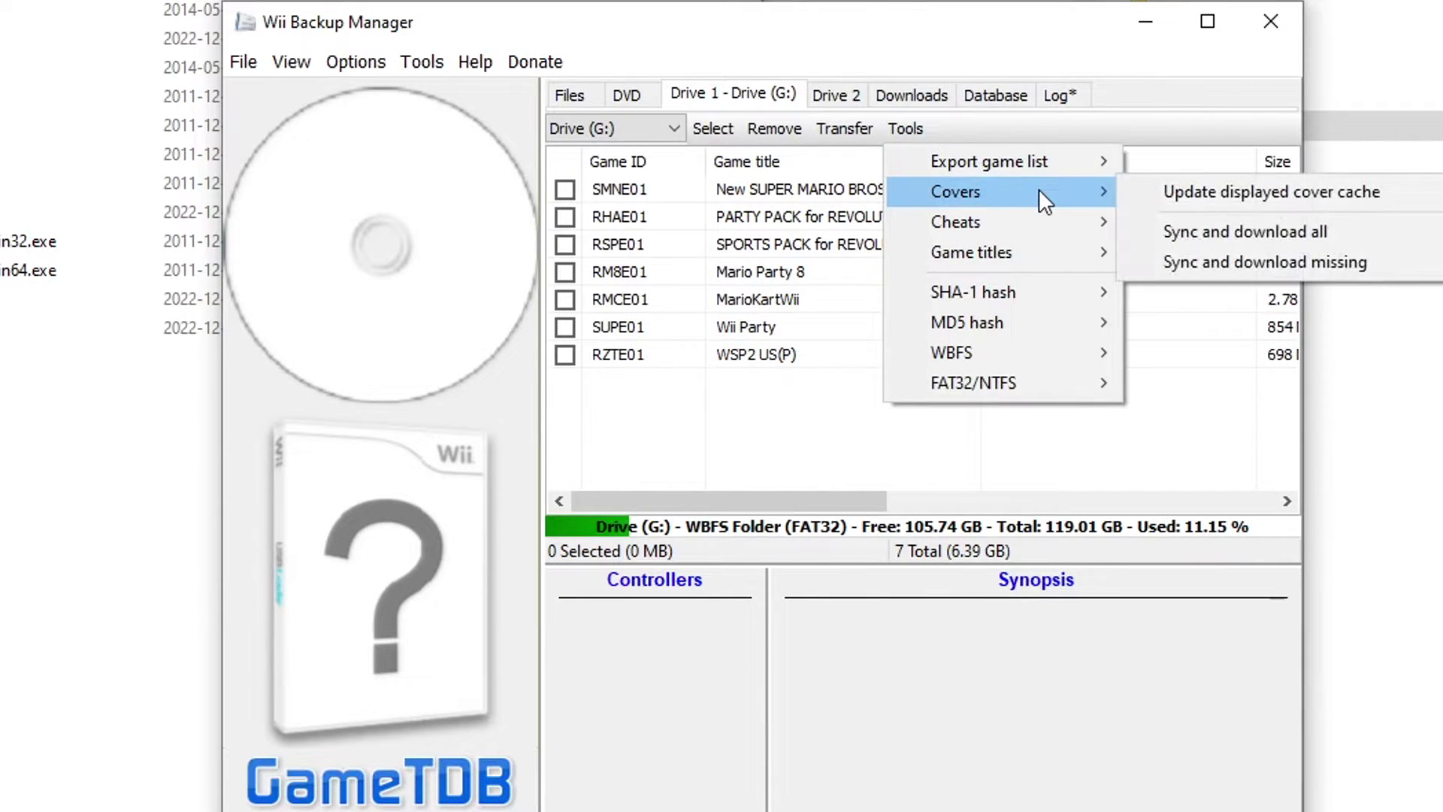
left_click(1374, 230)
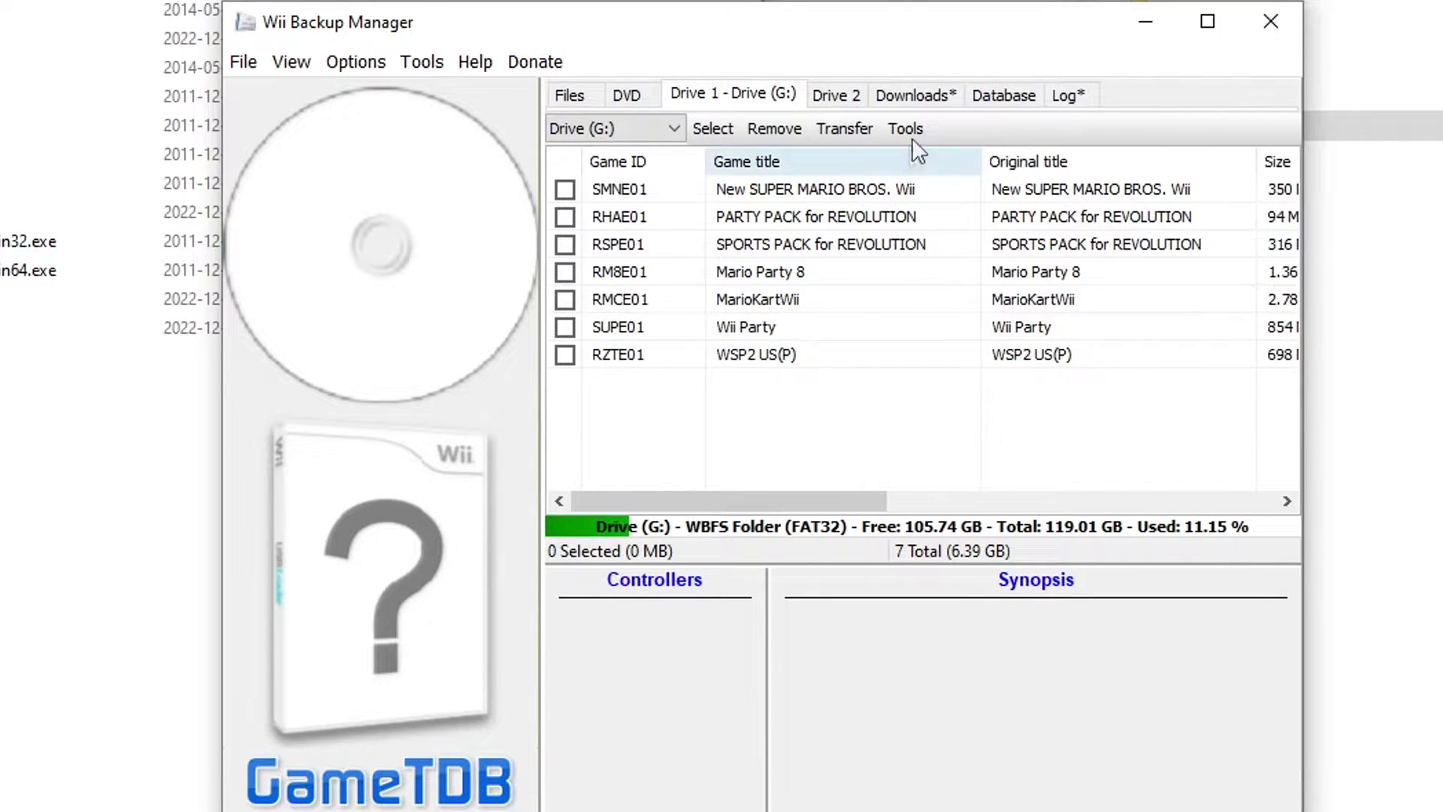
left_click(931, 98)
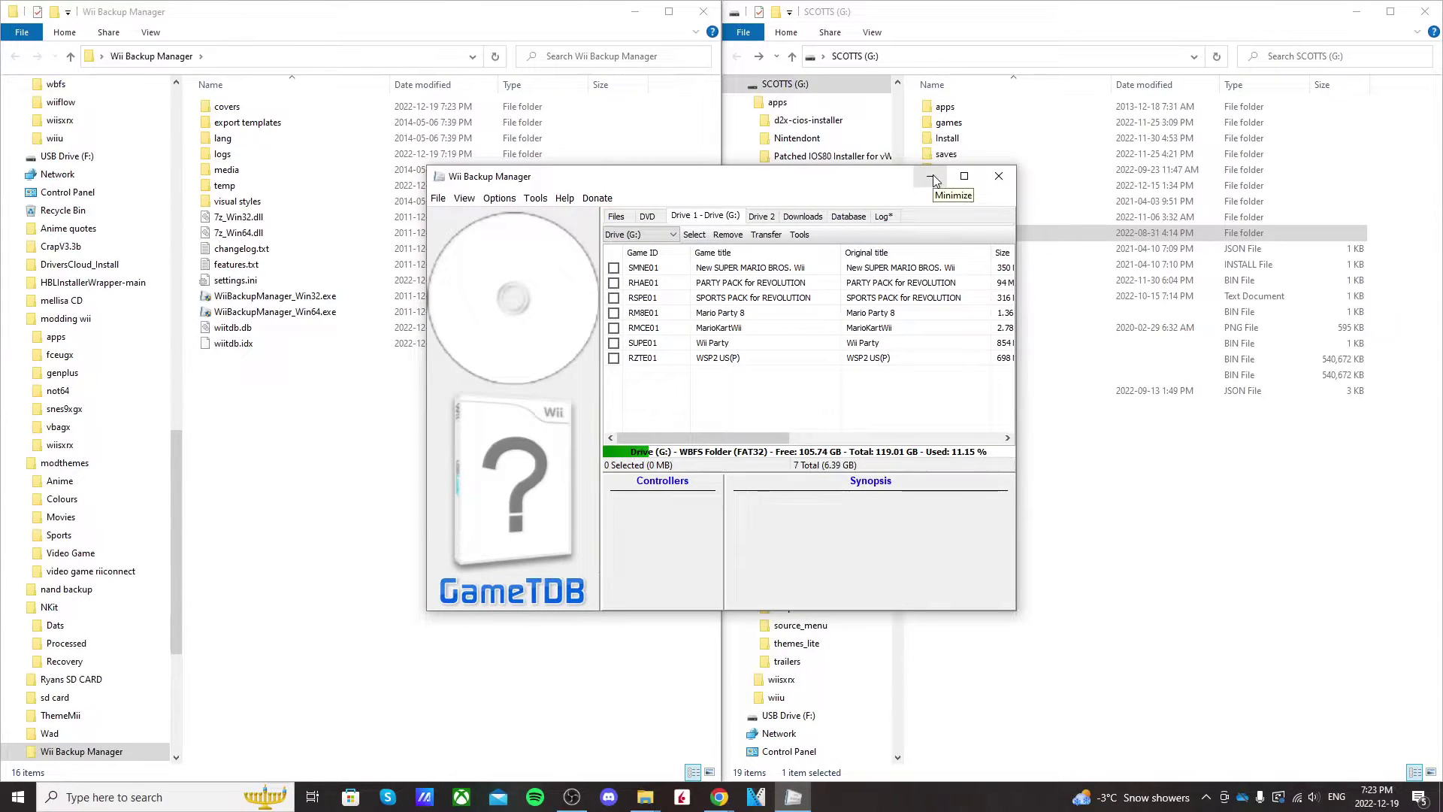
left_click(1150, 22)
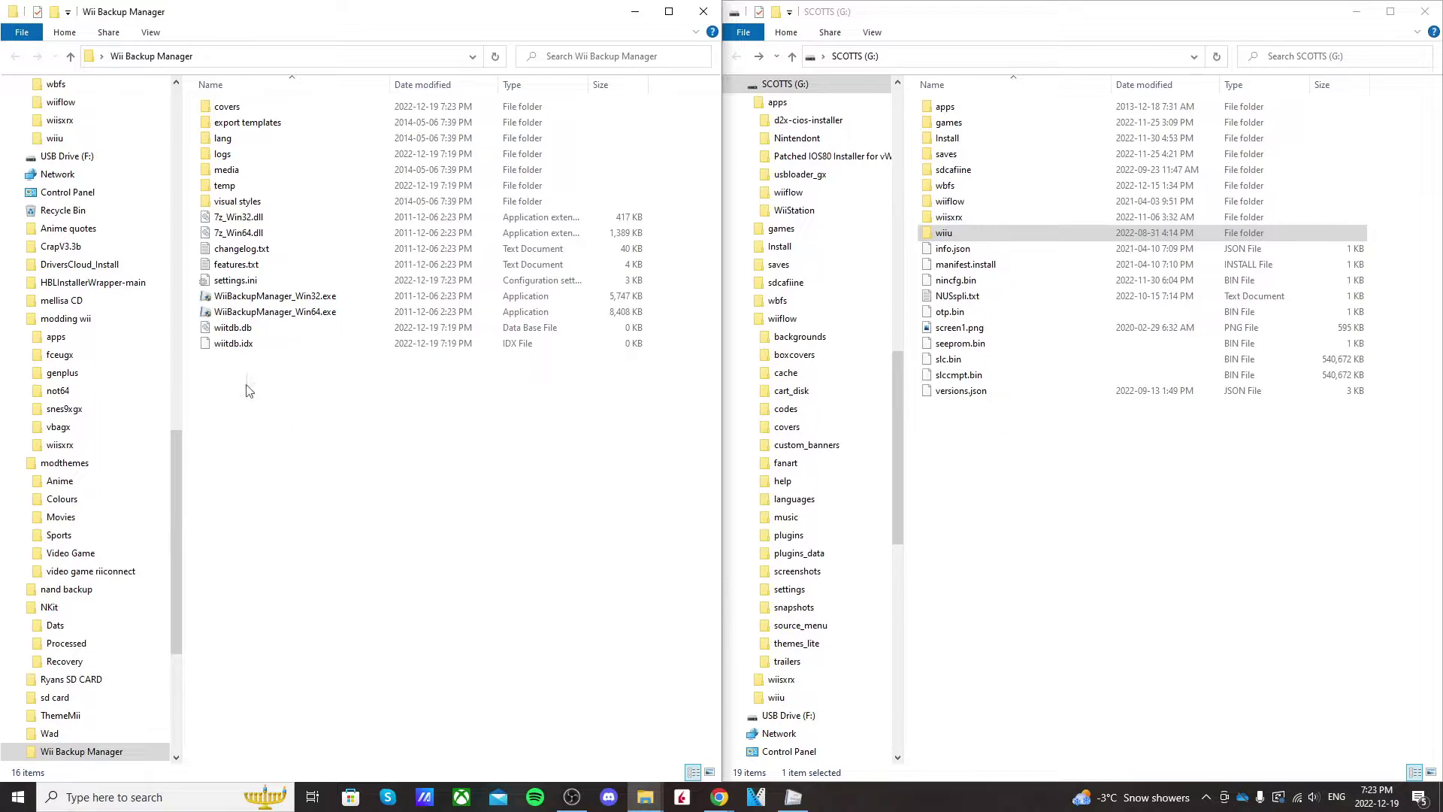
Open covers > WiiFlow > boxcovers in the left window to show the seven downloaded PNGs
left_click_drag(248, 387, 253, 105)
left_click(348, 476)
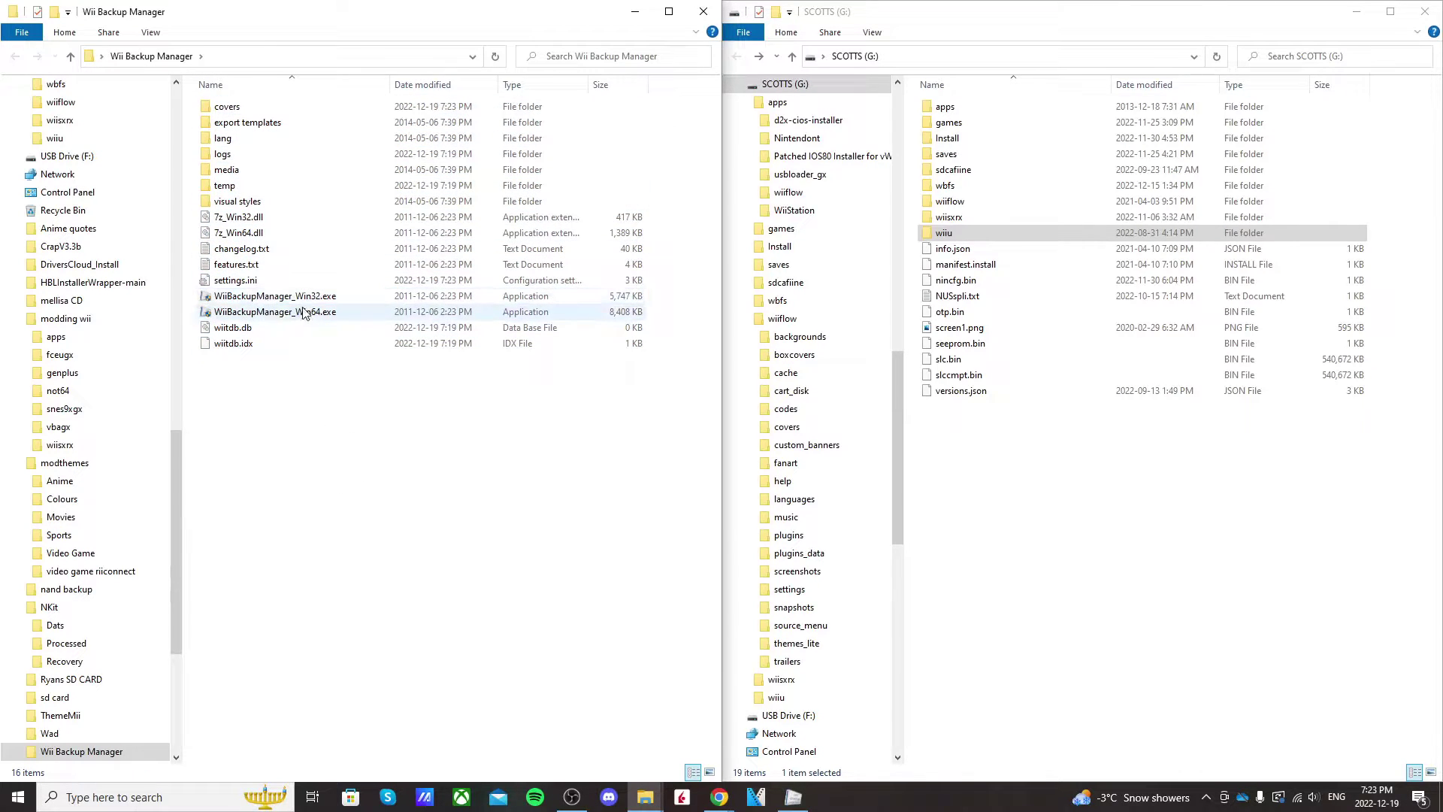
double_click(256, 109)
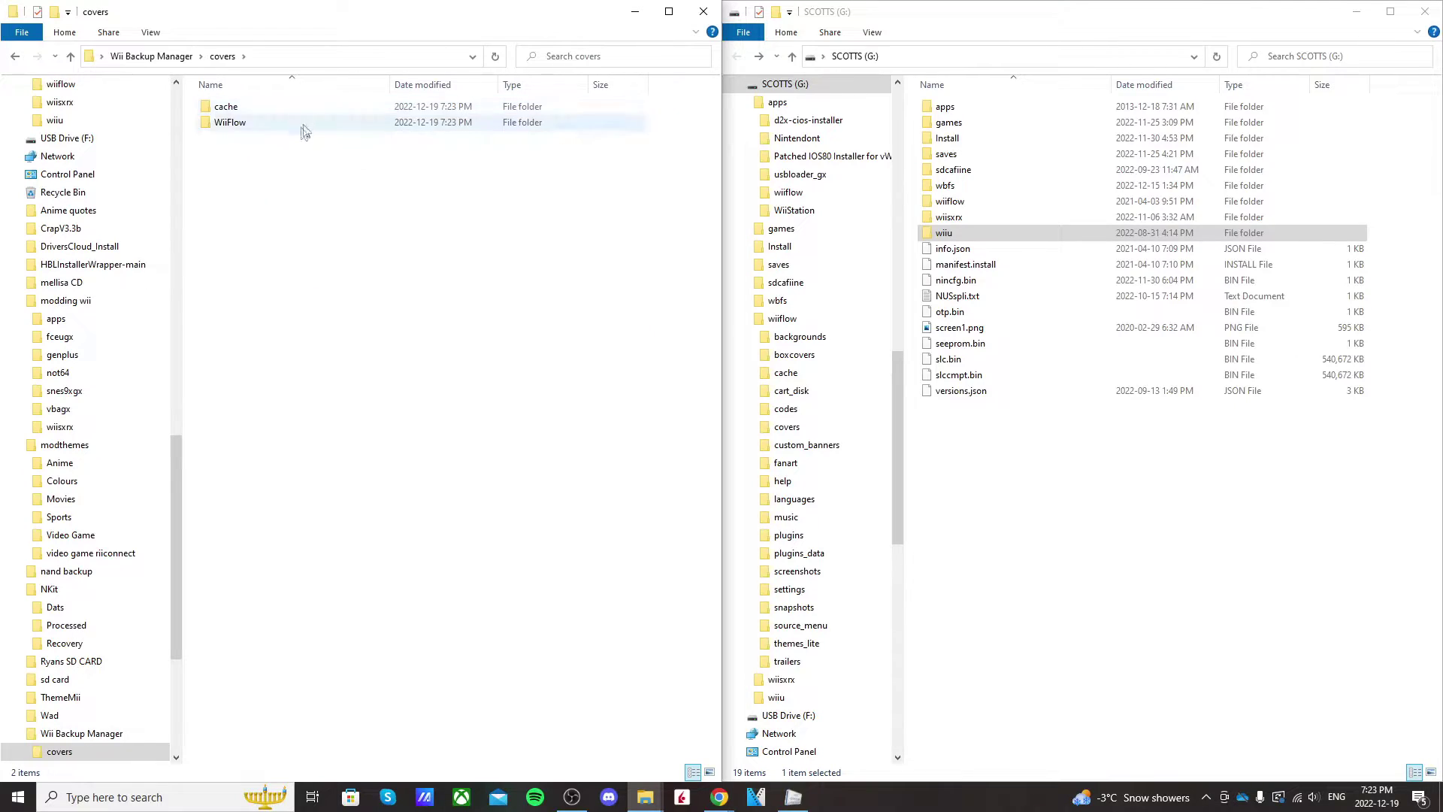
double_click(240, 123)
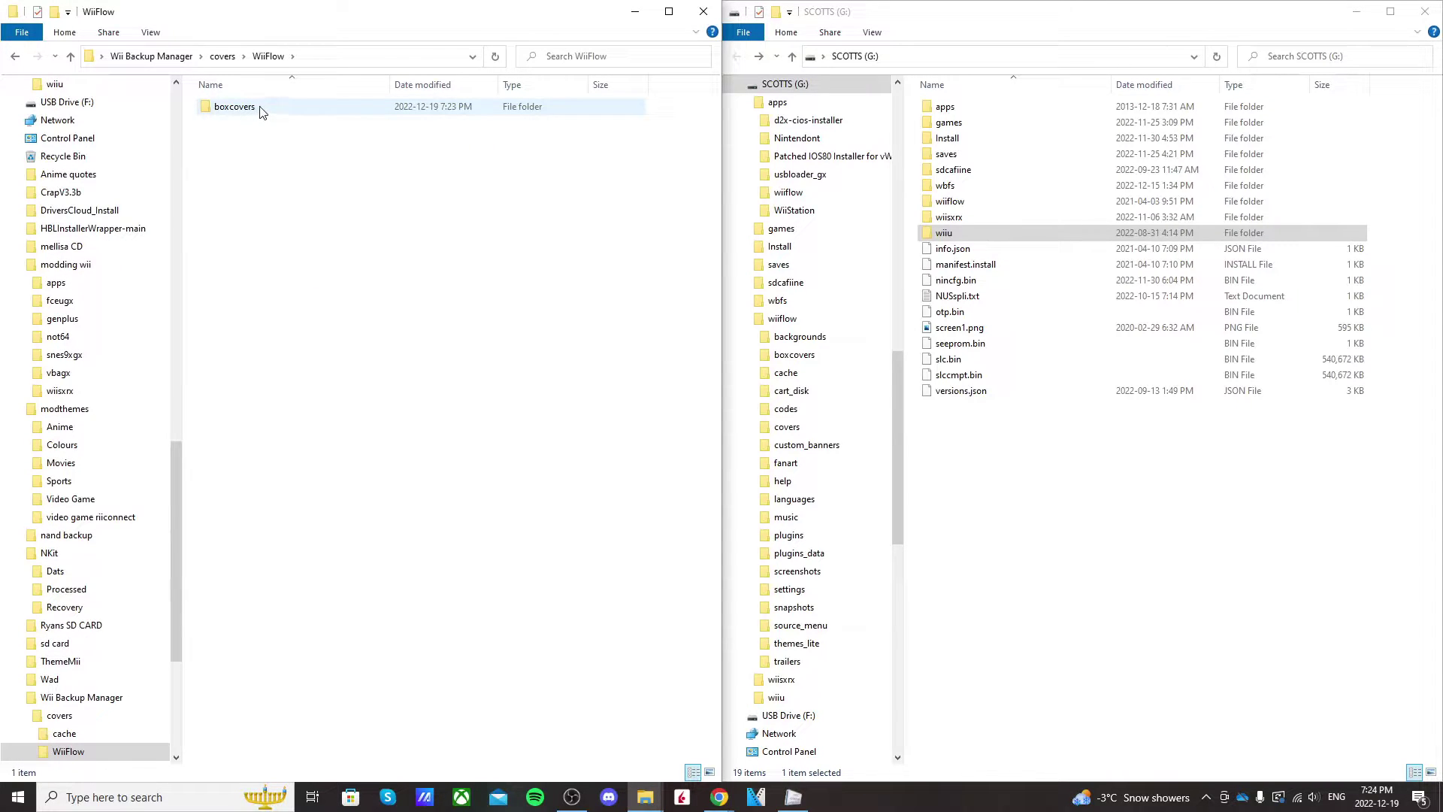
double_click(234, 107)
left_click_drag(258, 325, 674, 126)
left_click(610, 299)
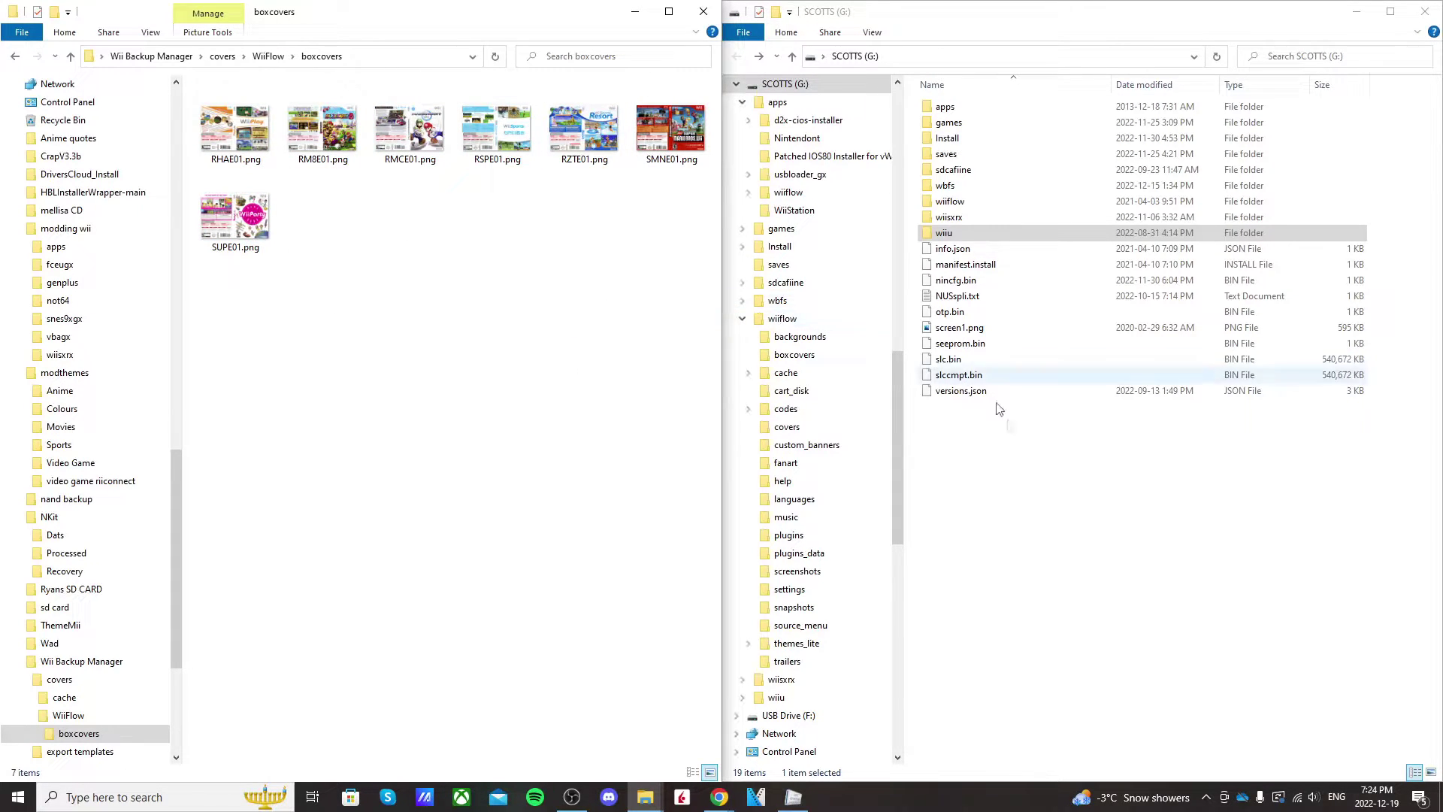
Open G: > wiiflow > boxcovers in the right window and select all seven cover images
left_click(1056, 480)
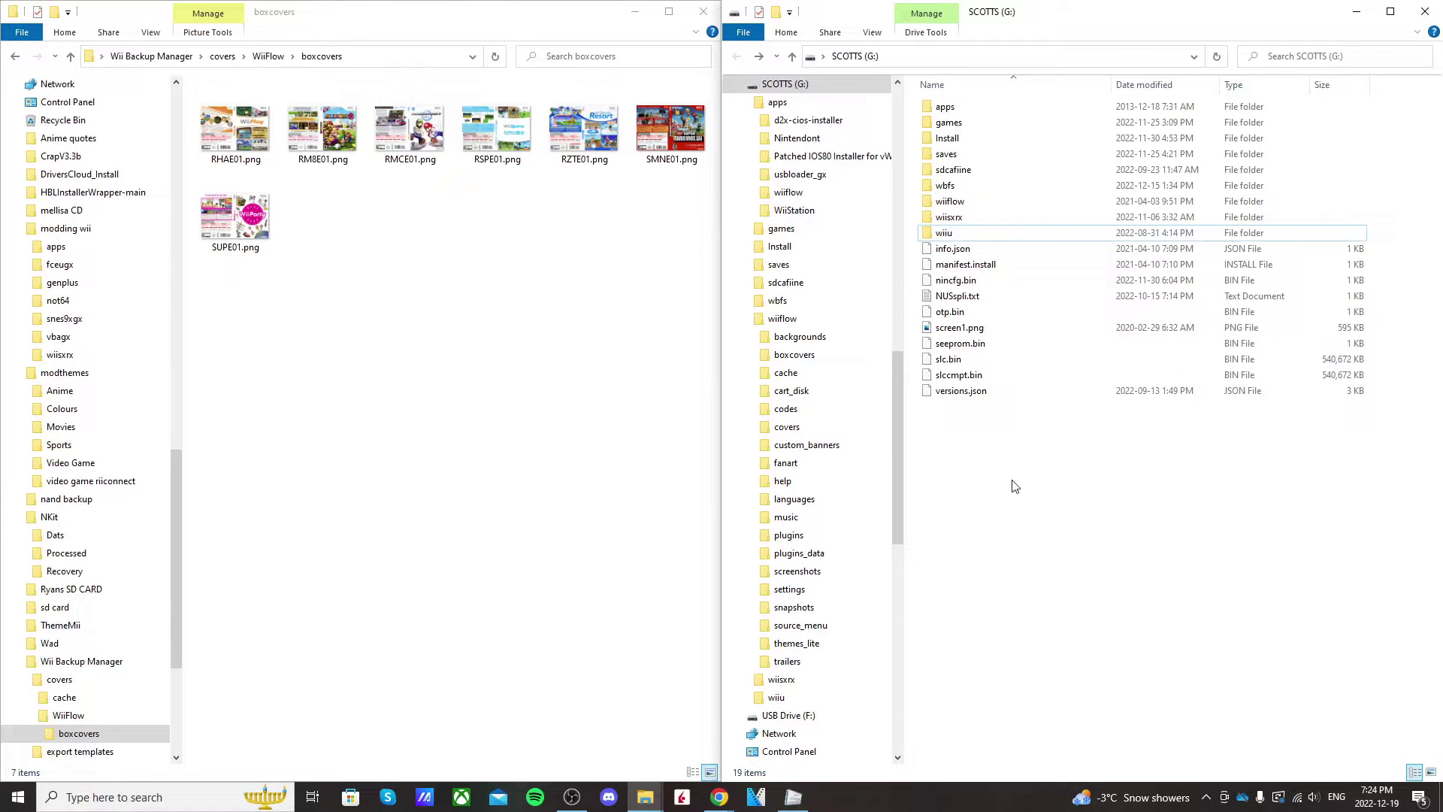
mouse_move(983, 207)
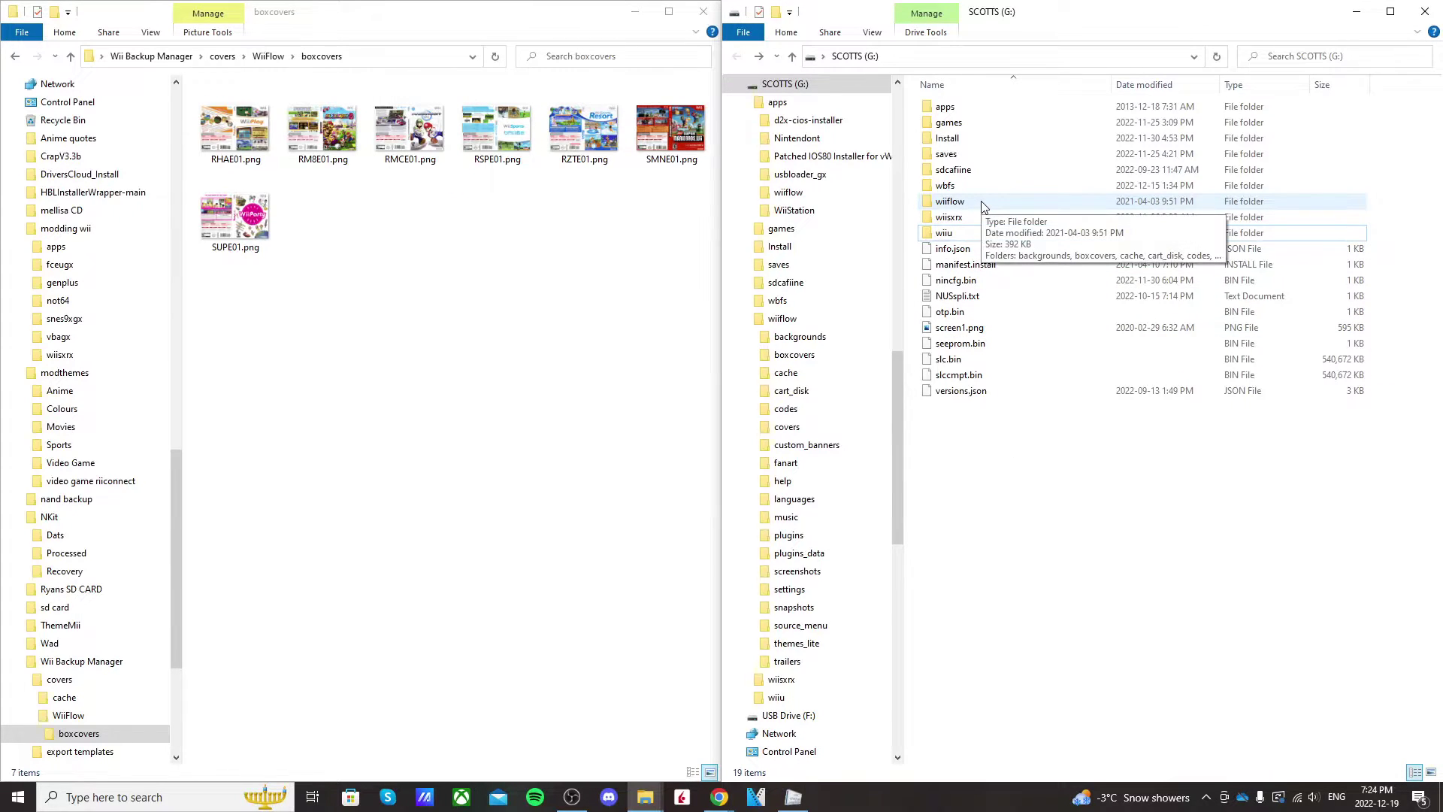
double_click(982, 205)
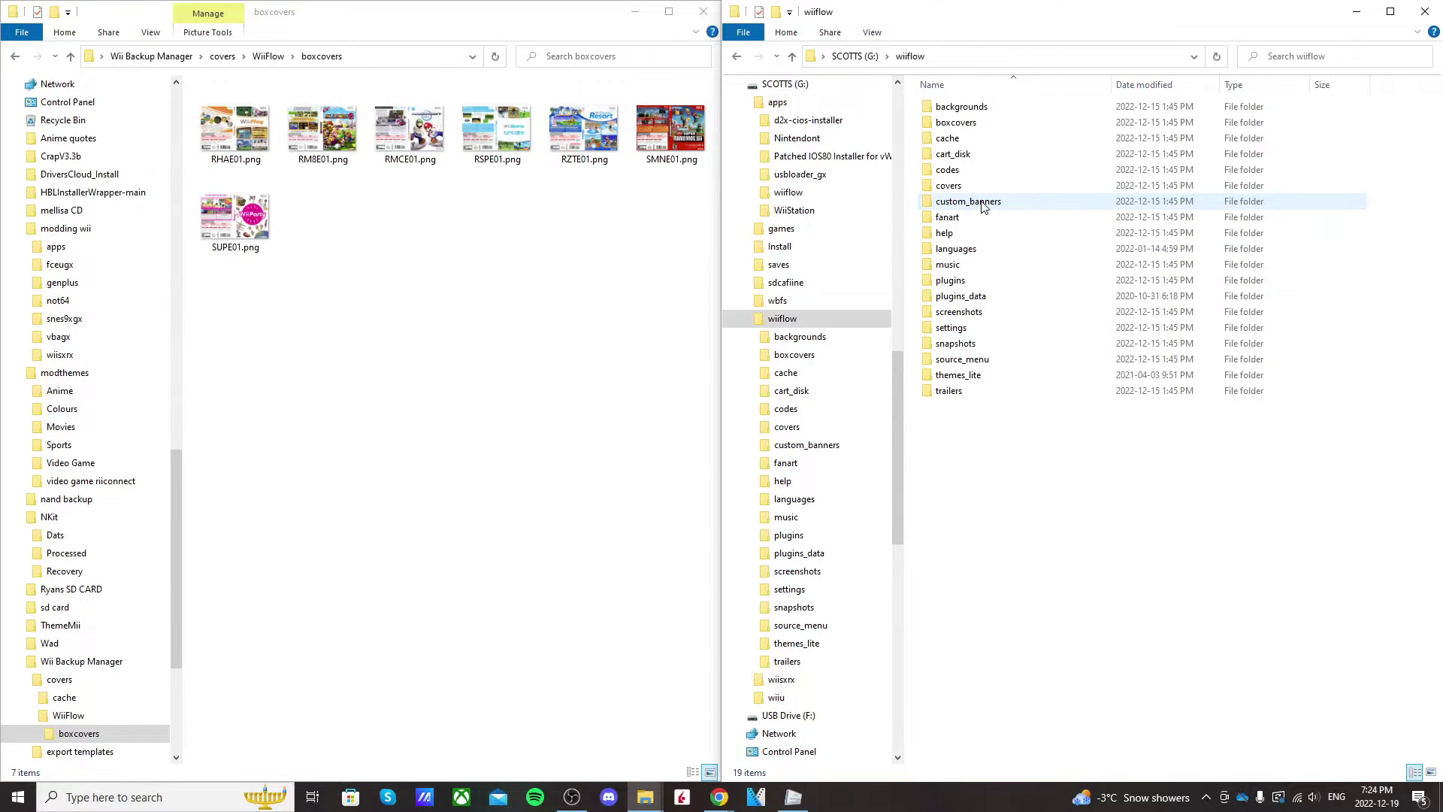
double_click(994, 125)
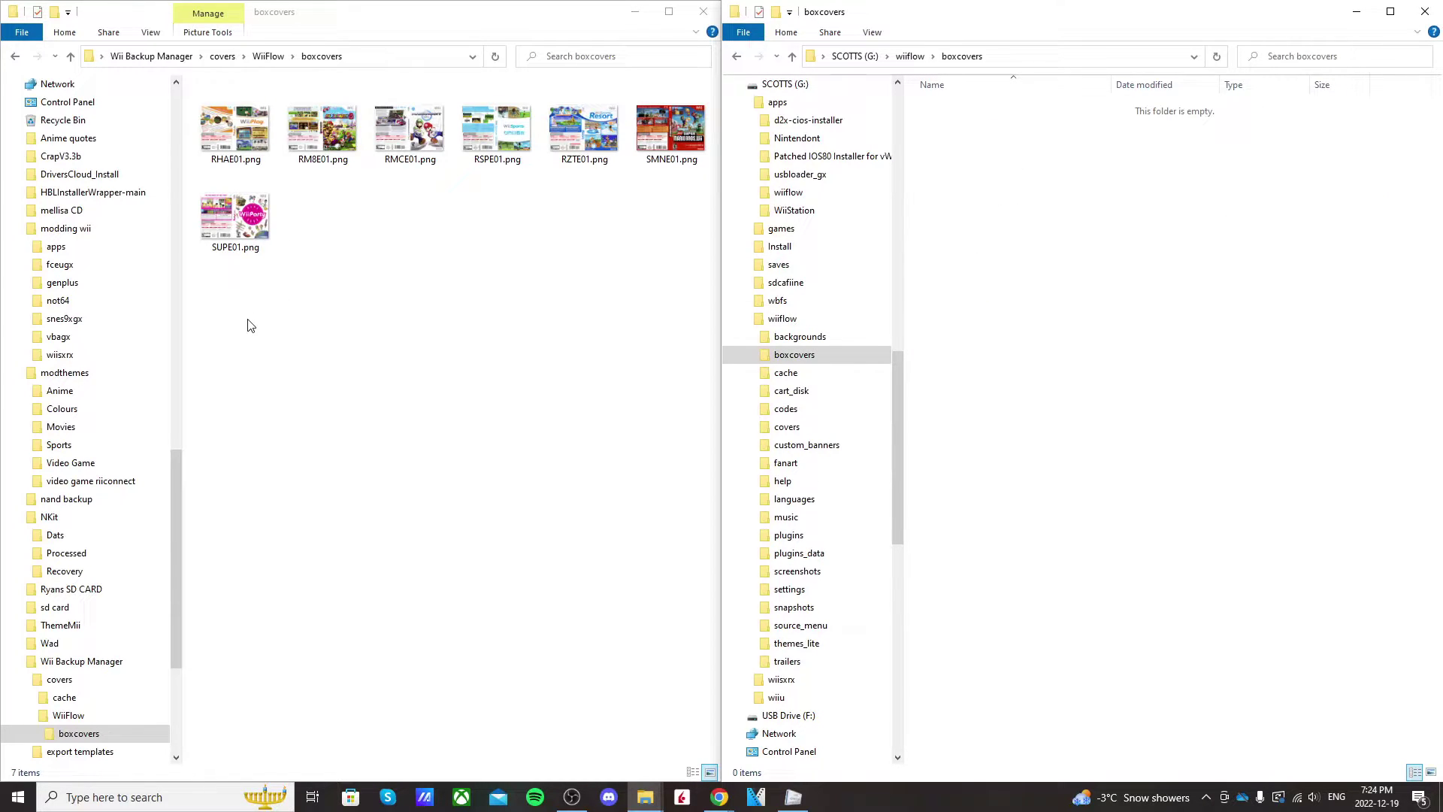
left_click_drag(250, 325, 679, 119)
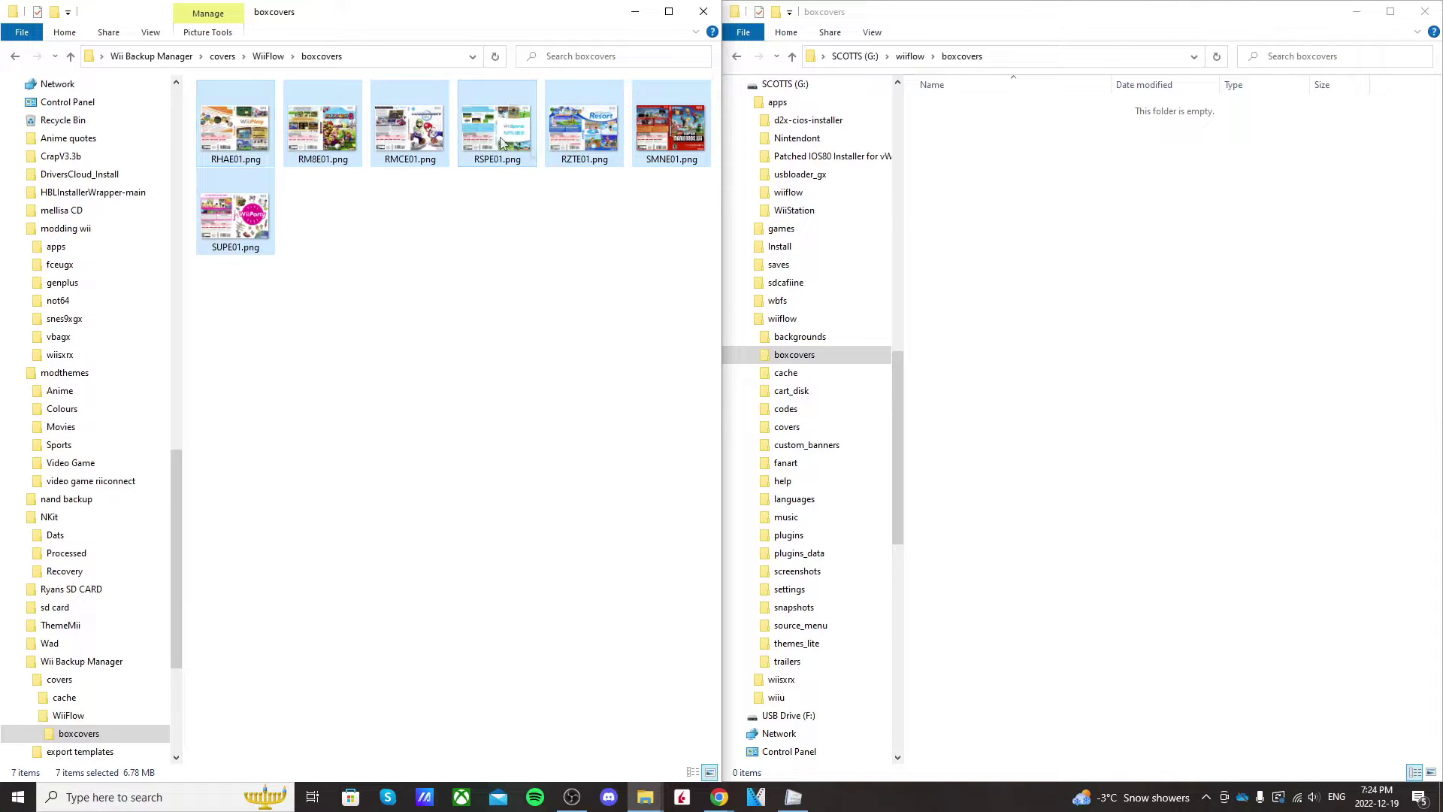
Drag the seven cover PNGs into the SD card's boxcovers folder, then return to the card's top folder
left_click_drag(994, 200, 1031, 203)
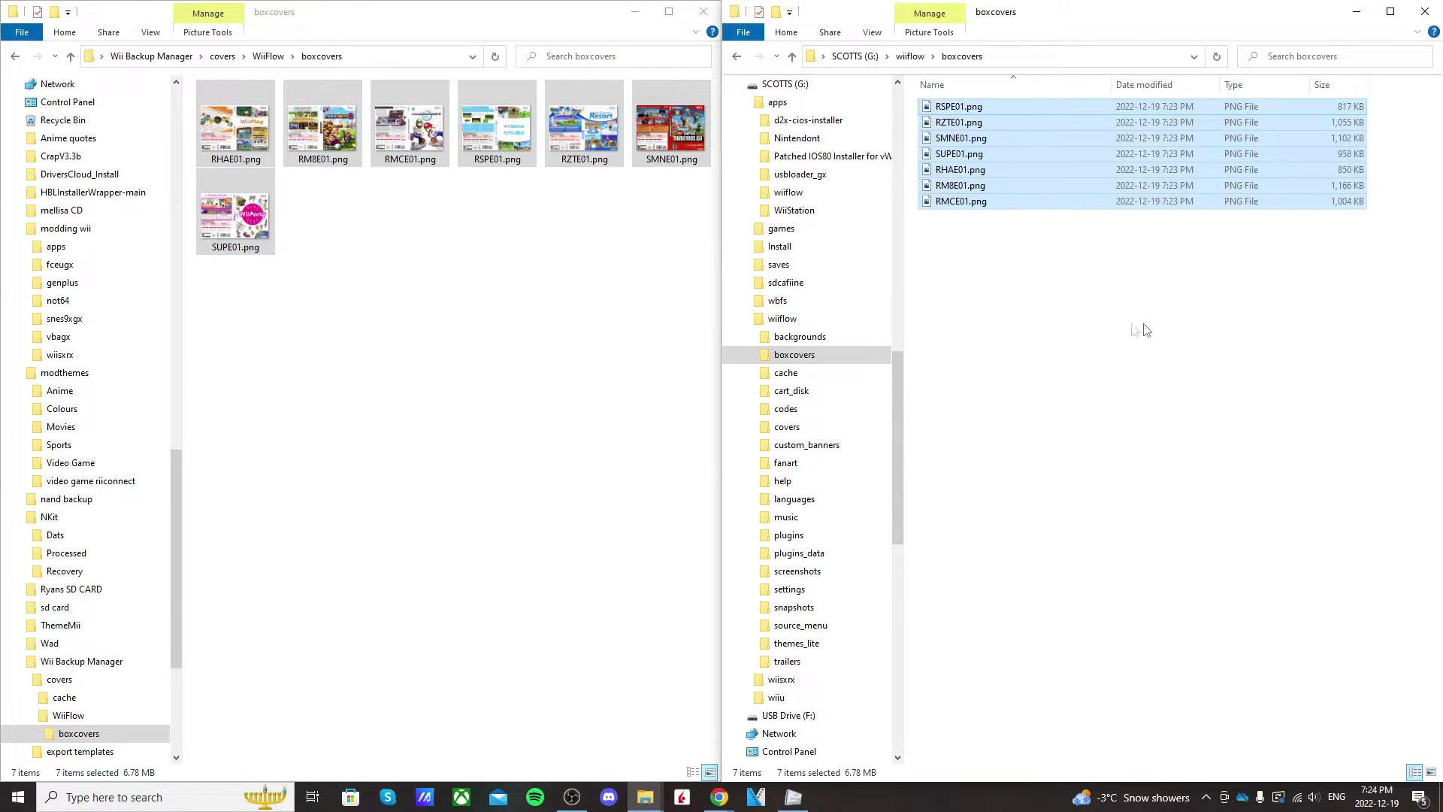
left_click(1082, 314)
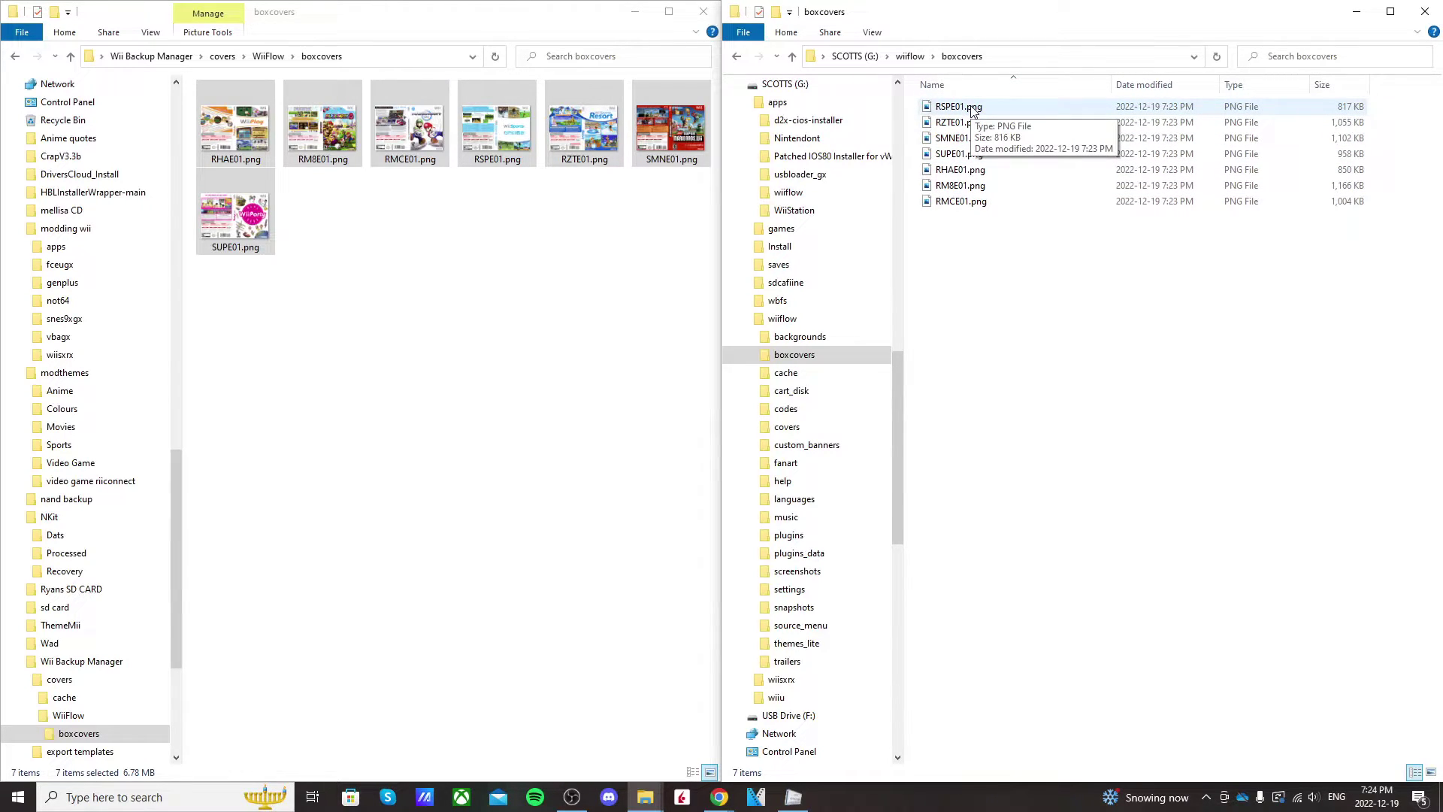
key("BackSpace")
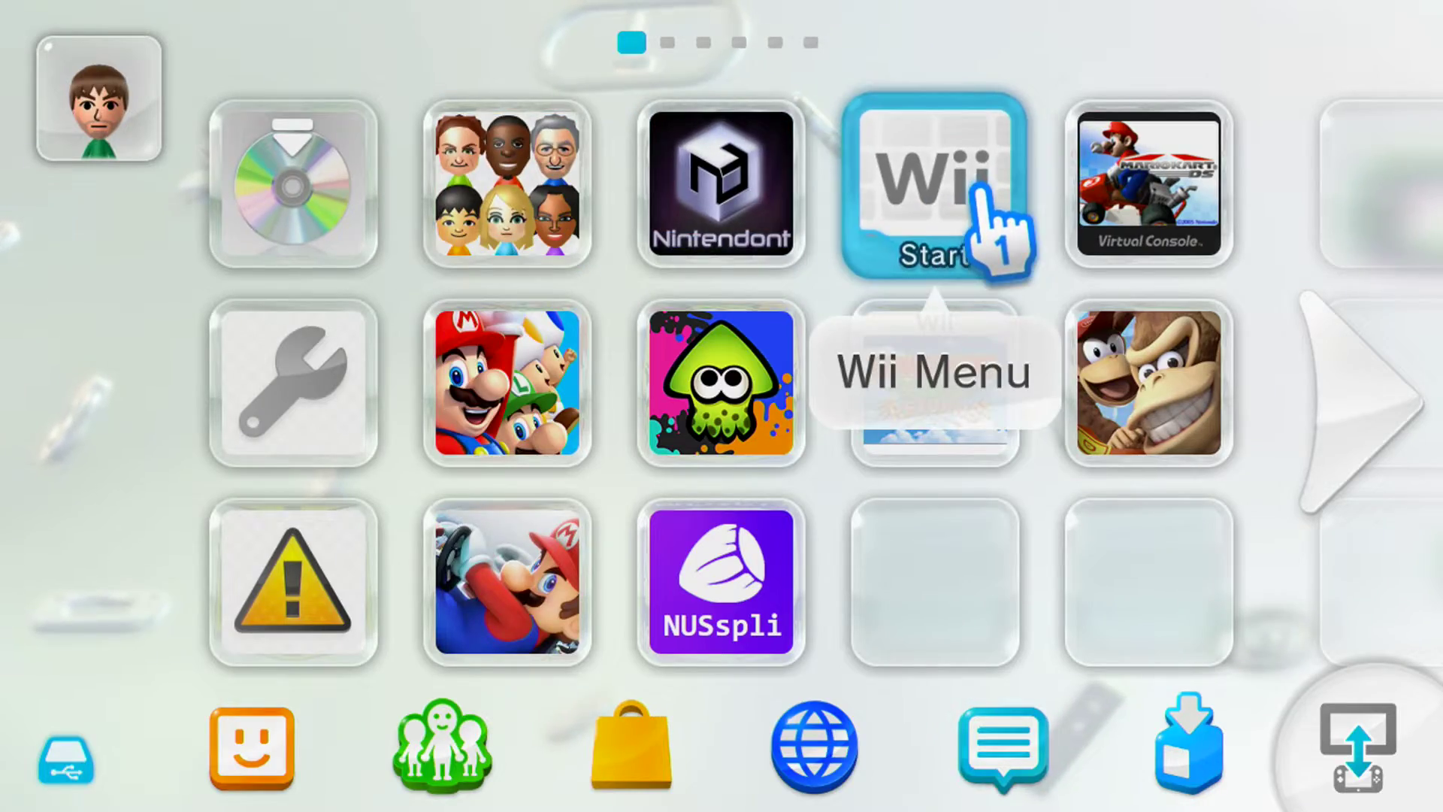
Start Wii mode on the TV only, open the Homebrew Channel and launch WiiFlow WFL
left_click(943, 255)
left_click(394, 369)
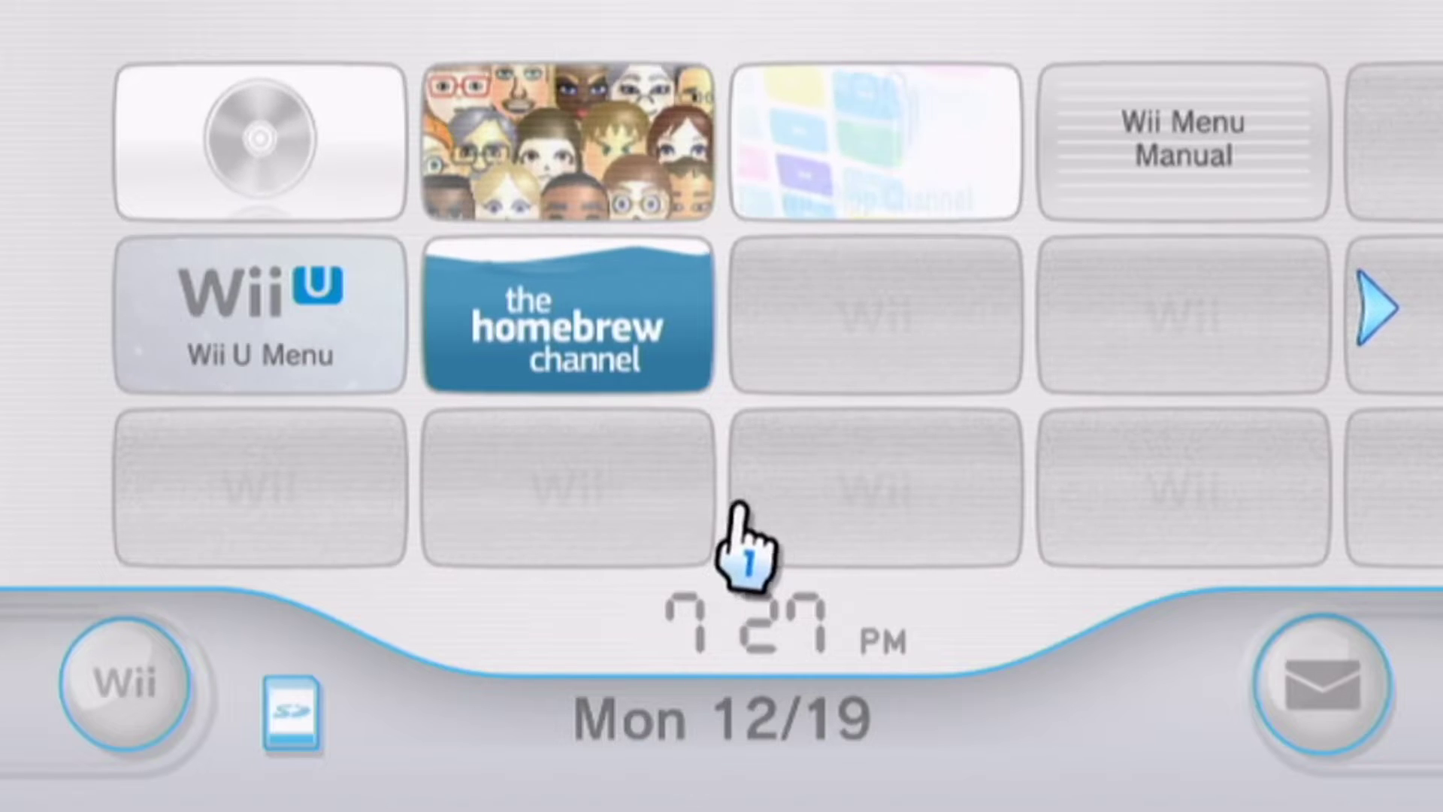
left_click(611, 371)
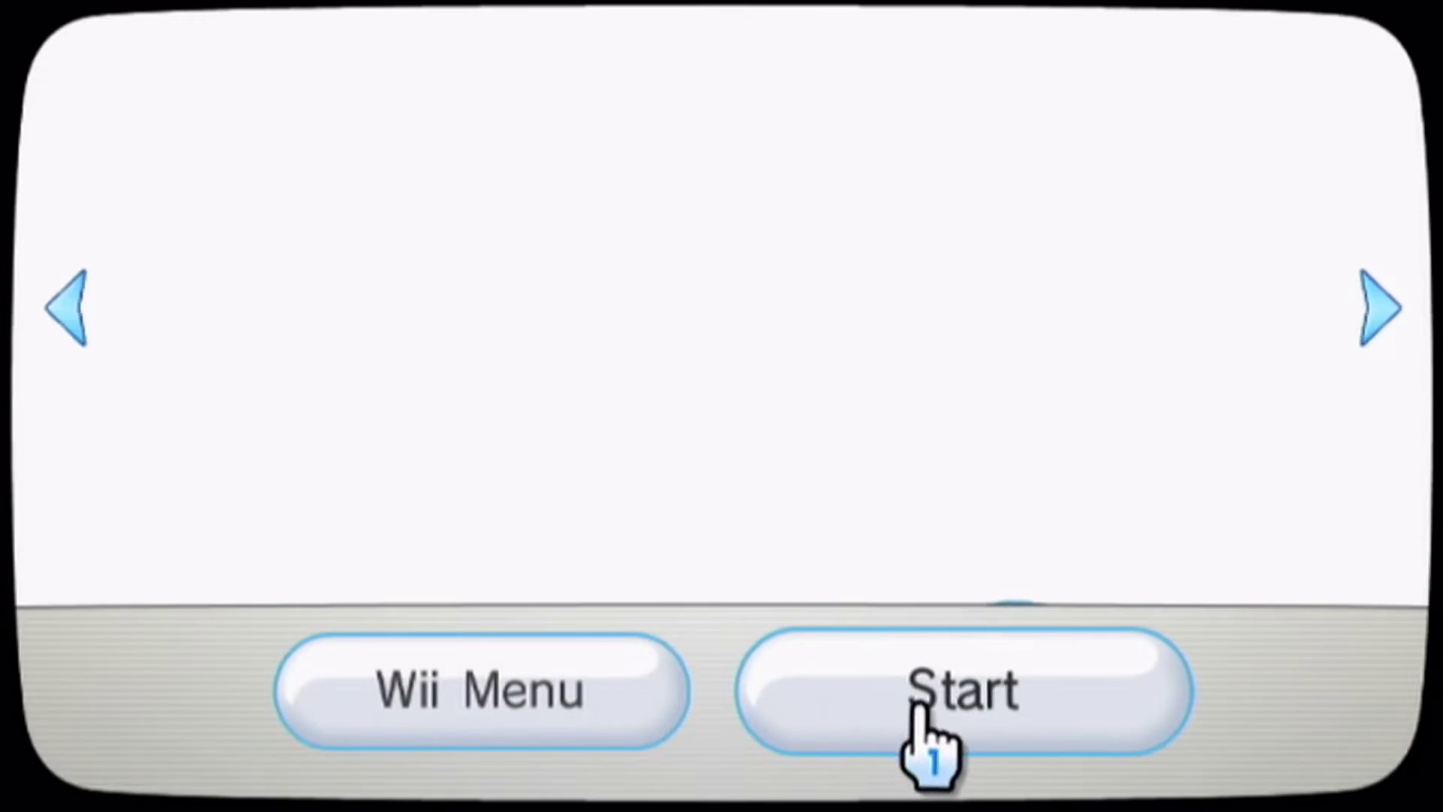
key("Return")
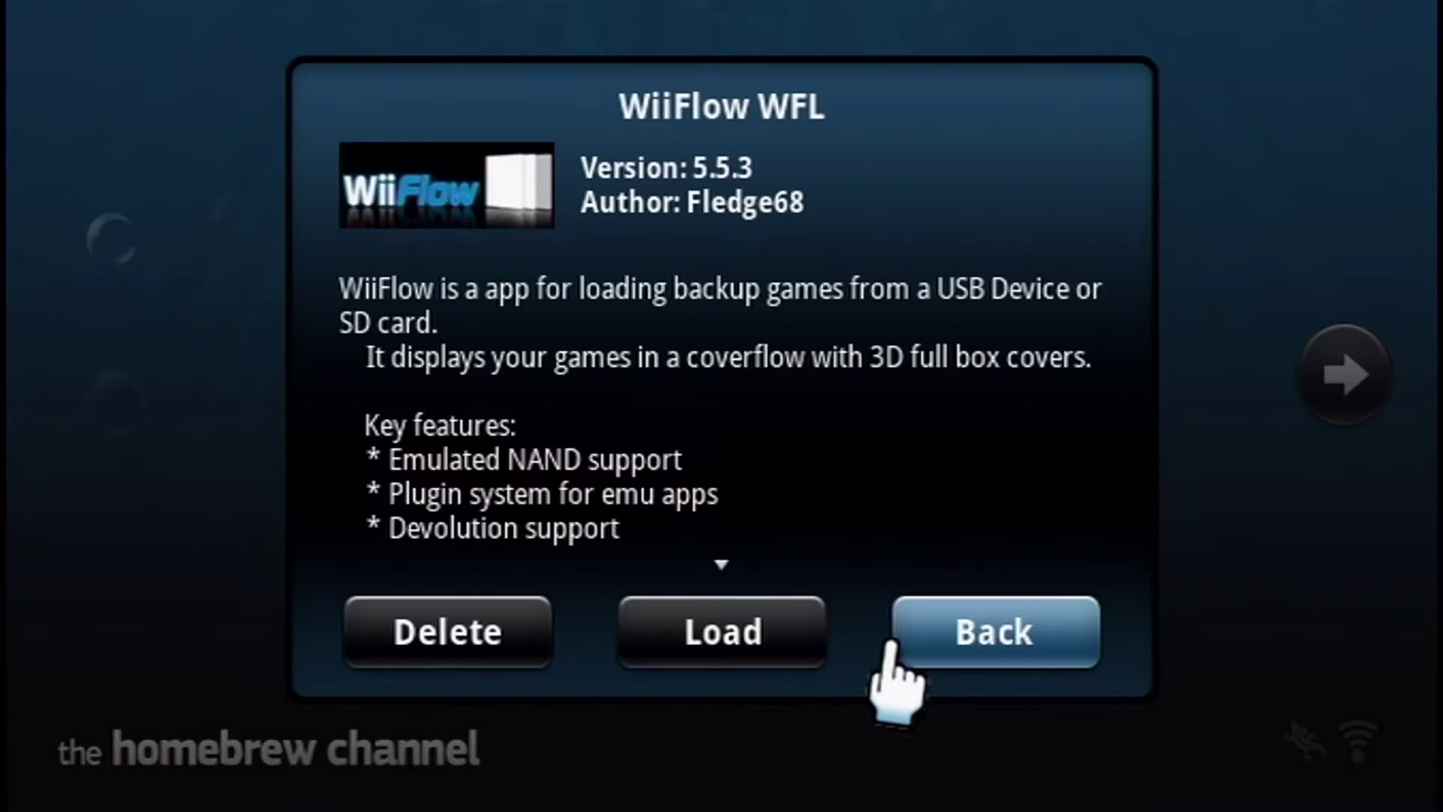
left_click(782, 638)
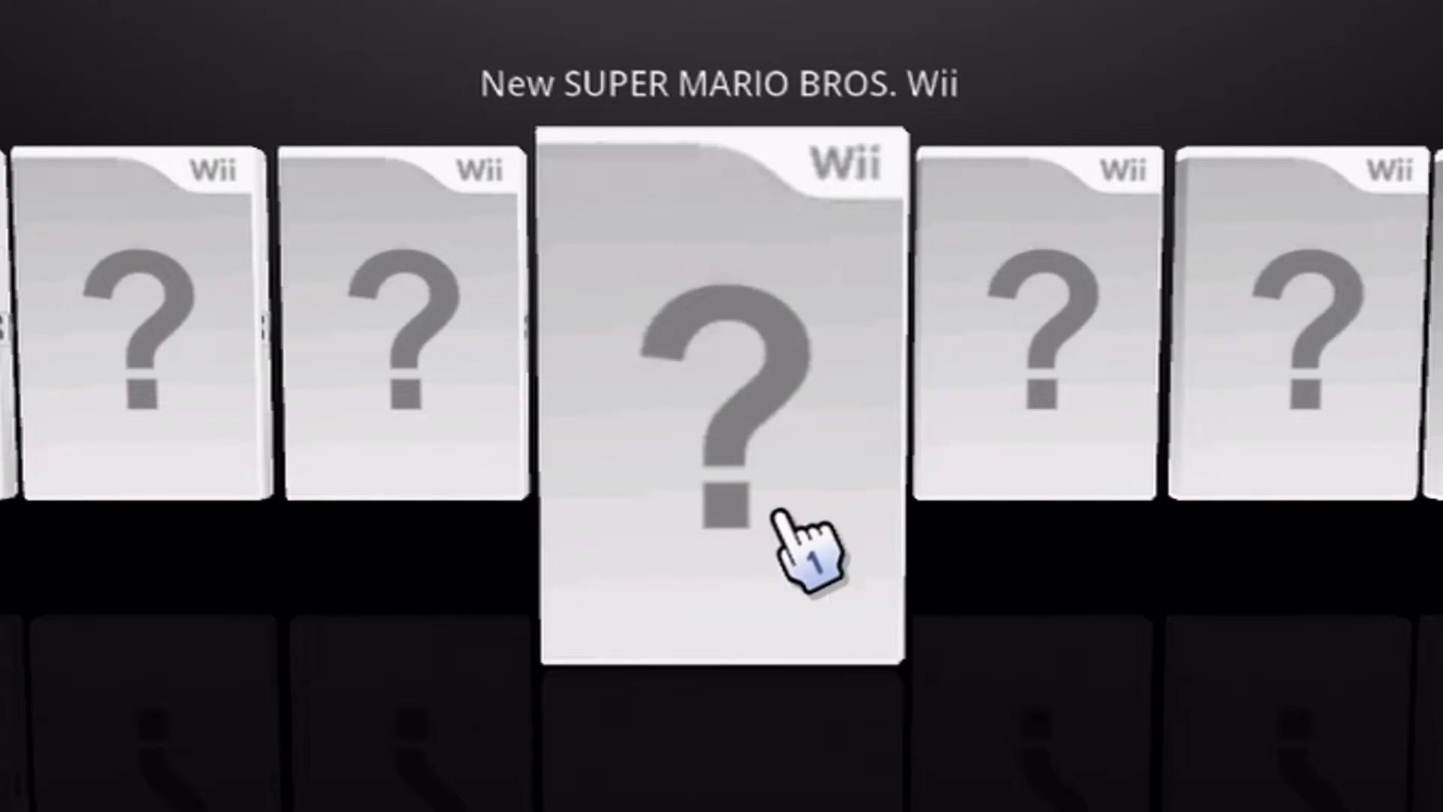
In WiiFlow's settings, page forward to 4/14 and open Path Manager
left_click(639, 745)
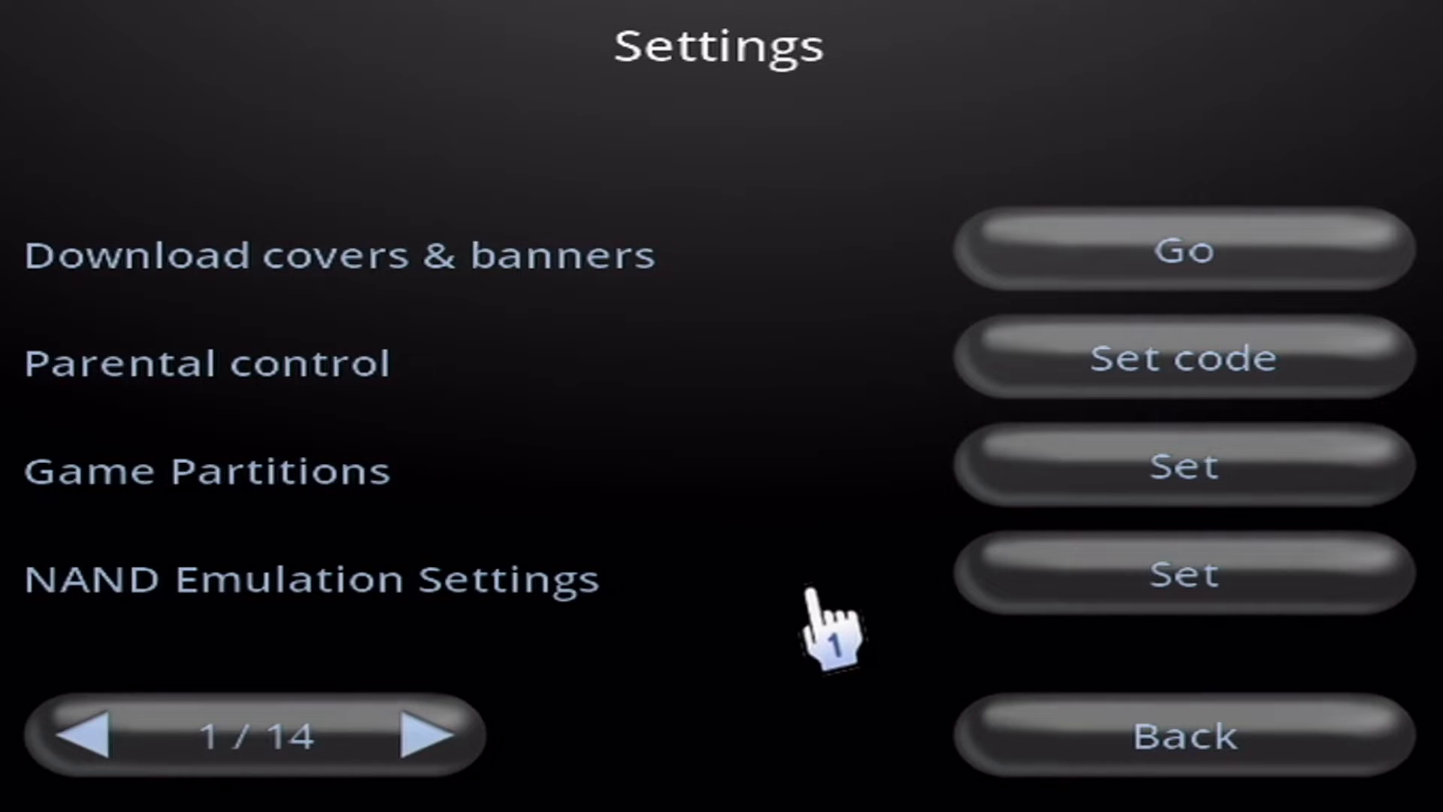
left_click(449, 730)
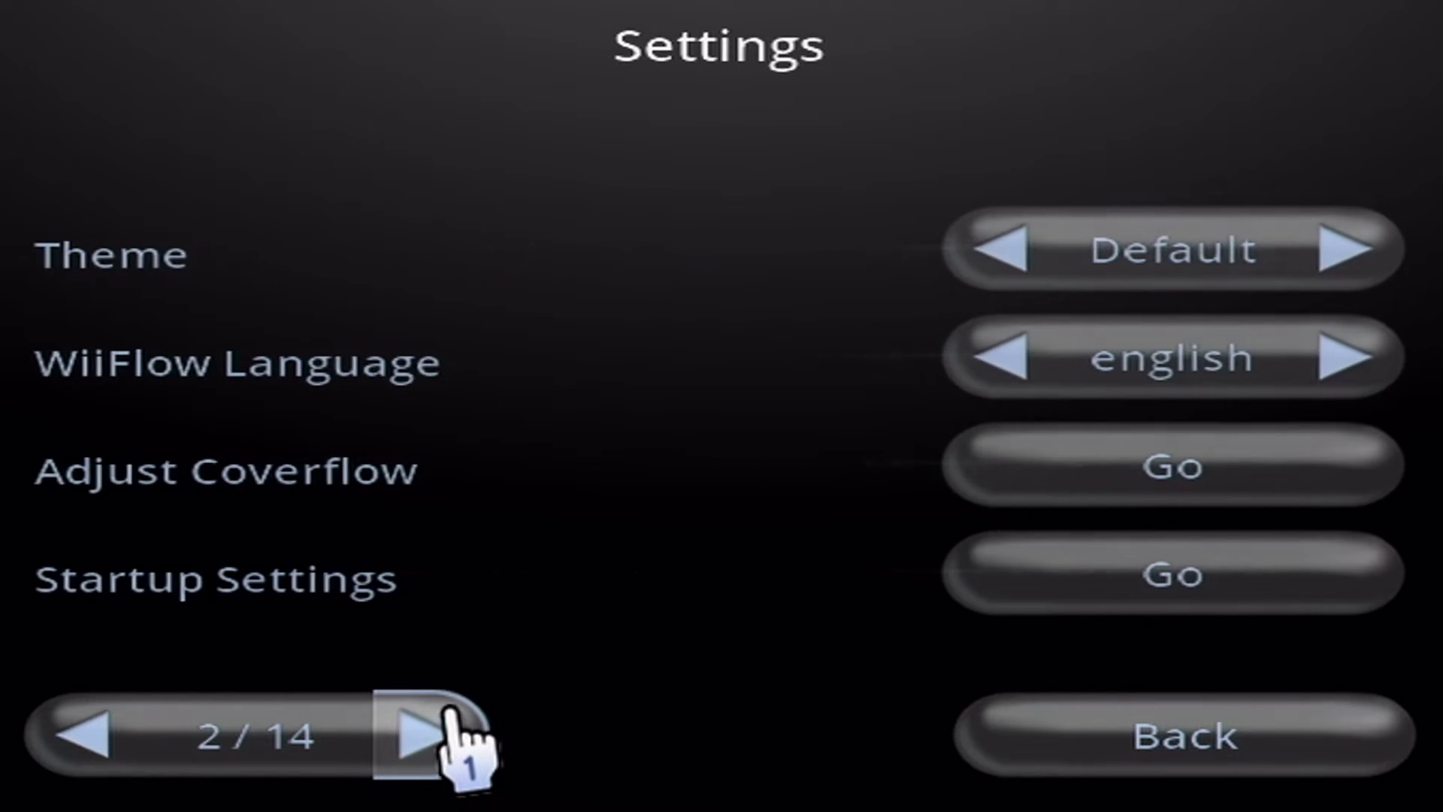
left_click(450, 729)
left_click(451, 728)
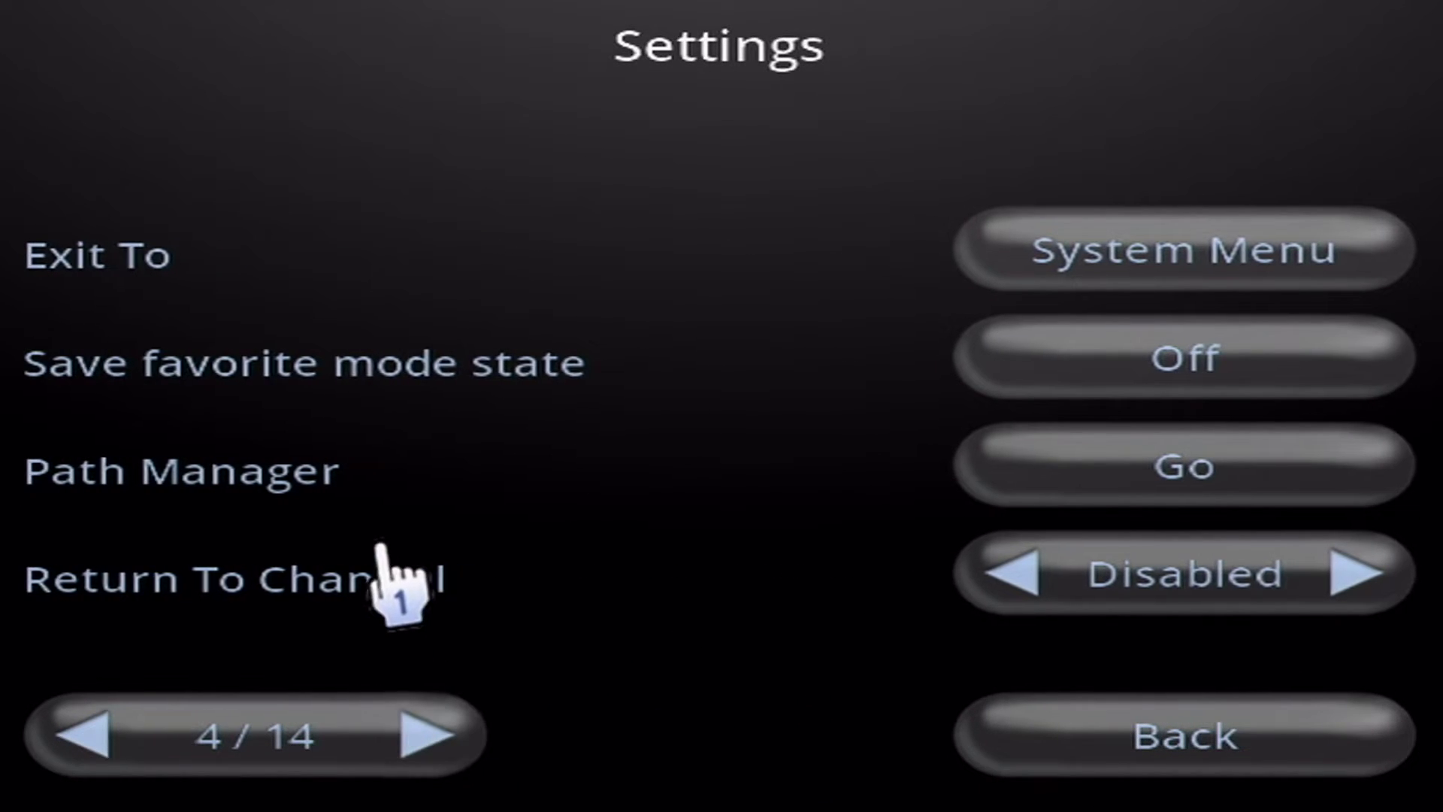
left_click(1035, 449)
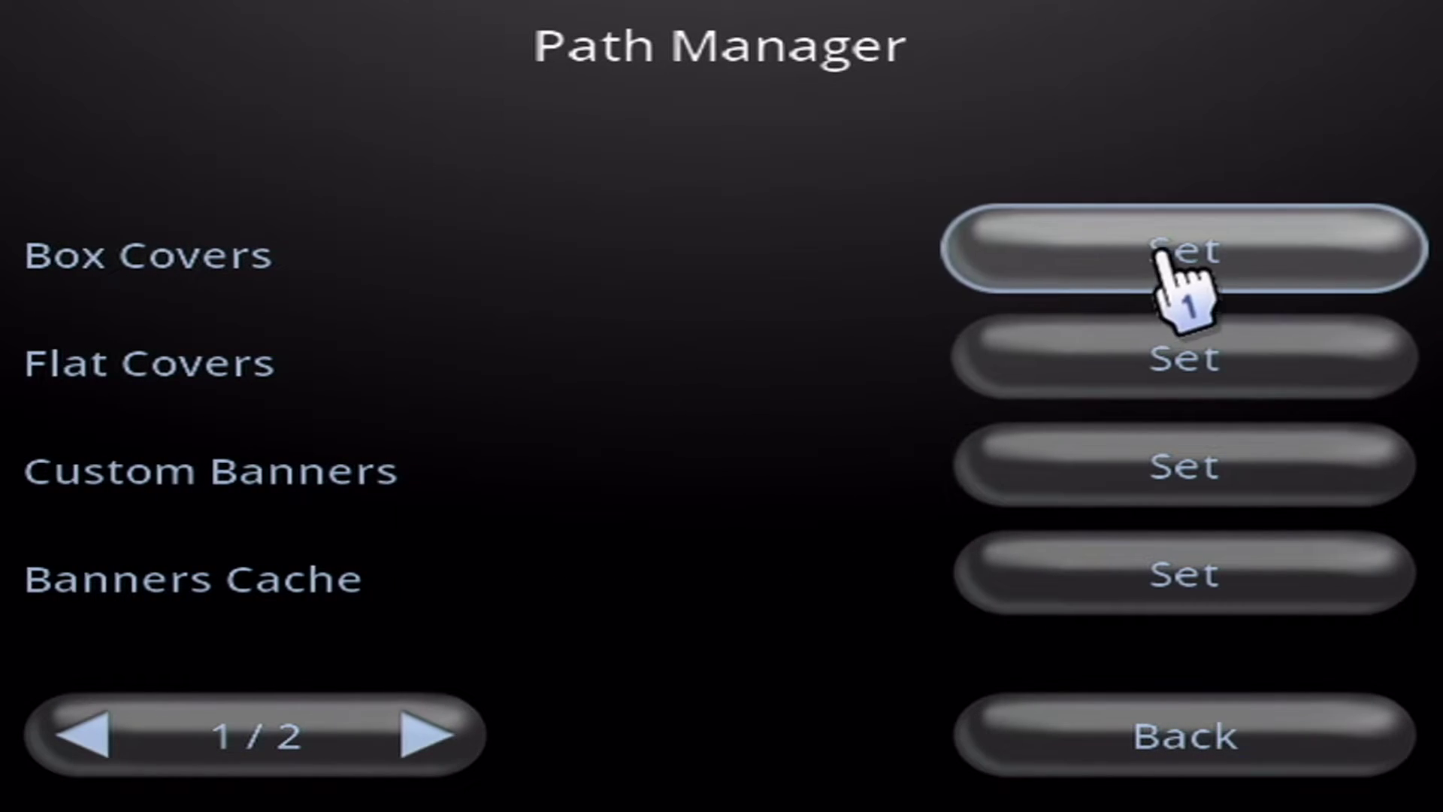
Browse up to sd:/, set Box Covers to sd:/wiiflow/boxcovers/, and exit Path Manager
left_click(1192, 229)
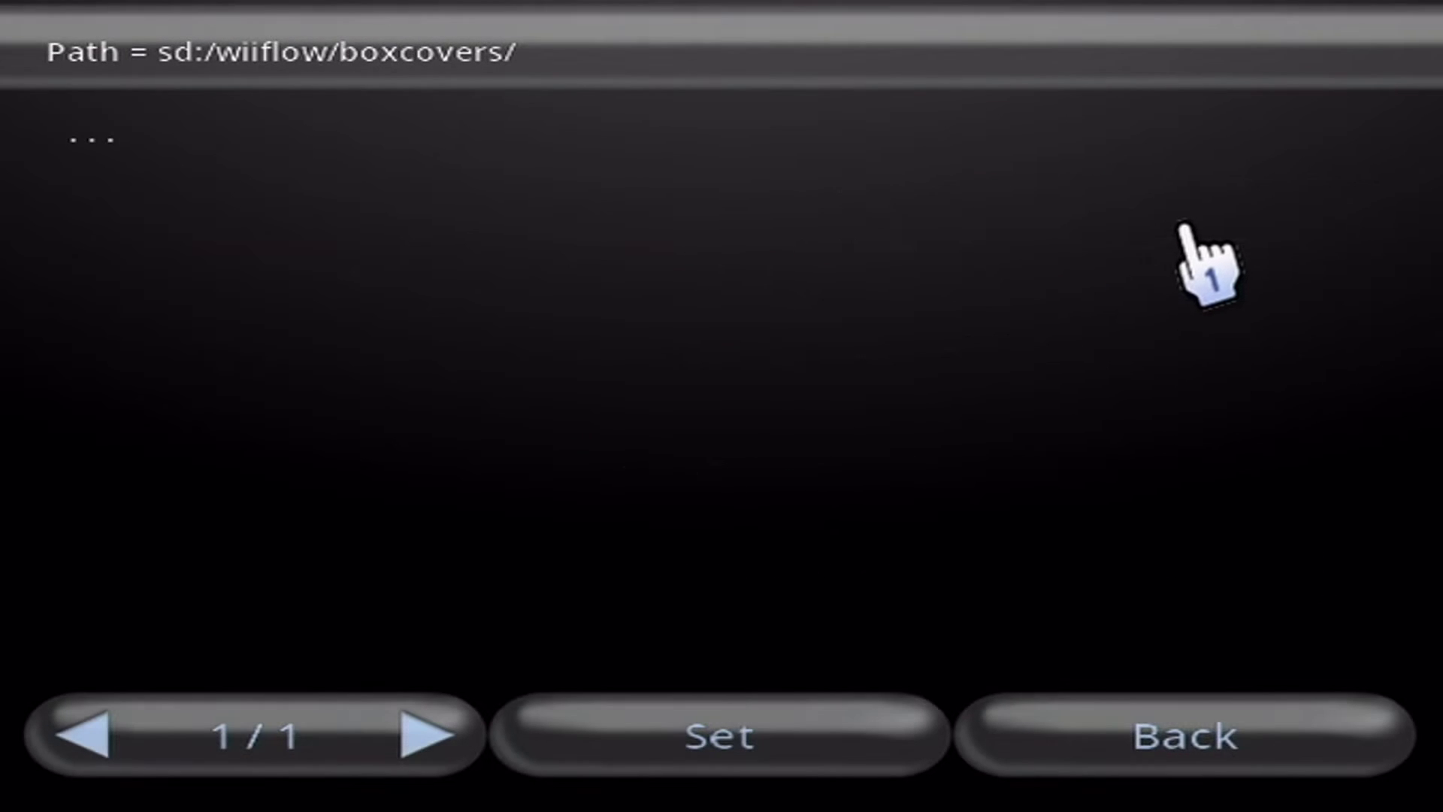
left_click(113, 141)
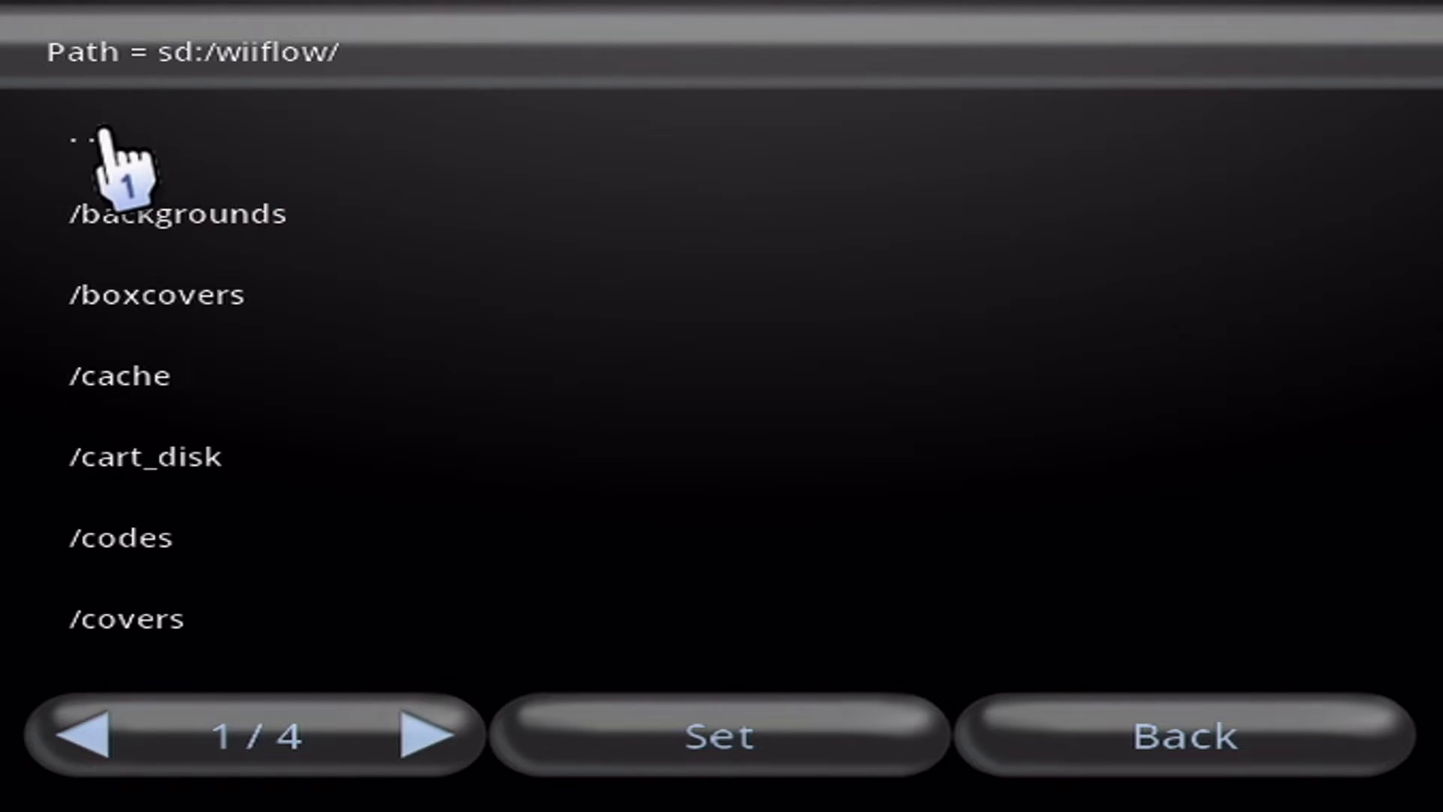
left_click(103, 129)
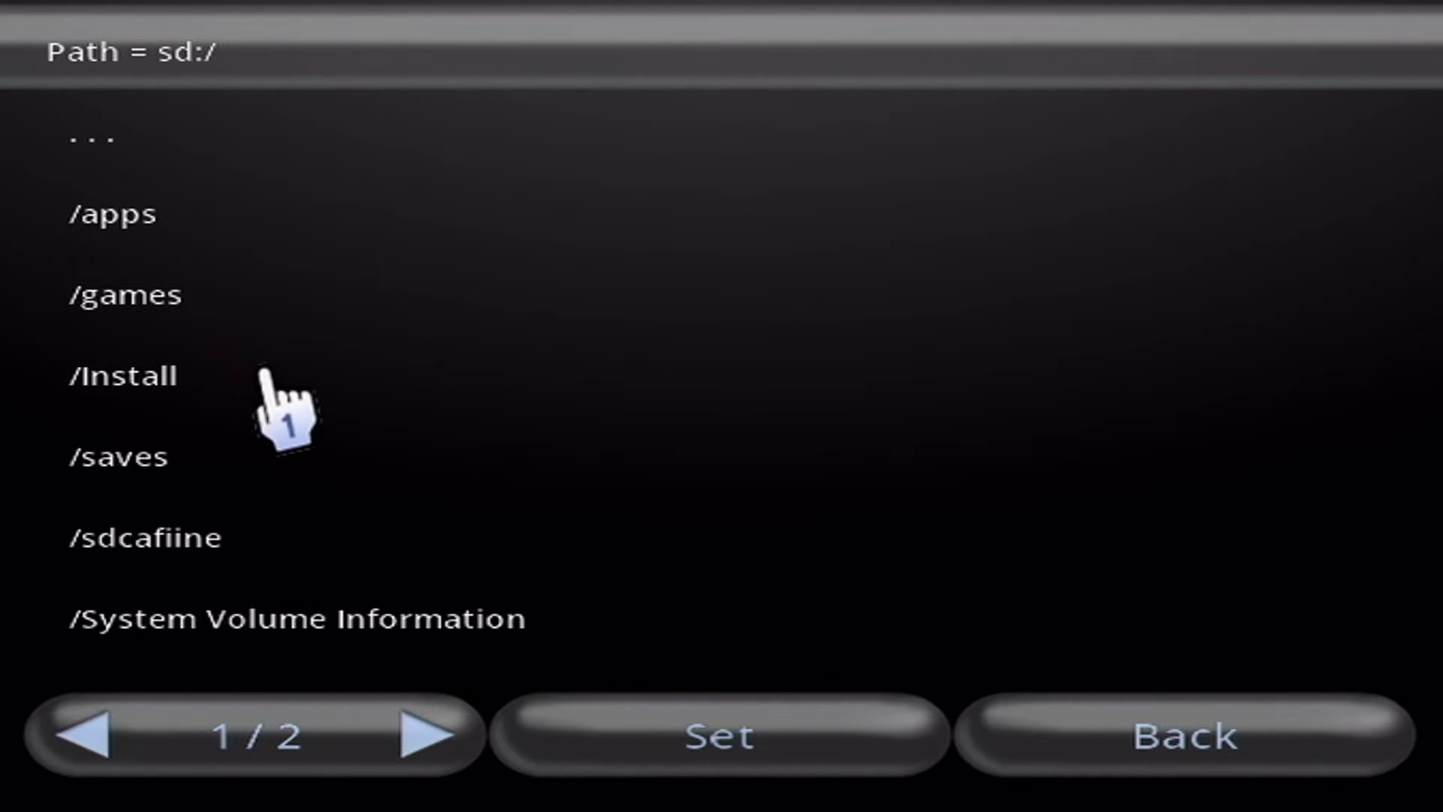
left_click(398, 726)
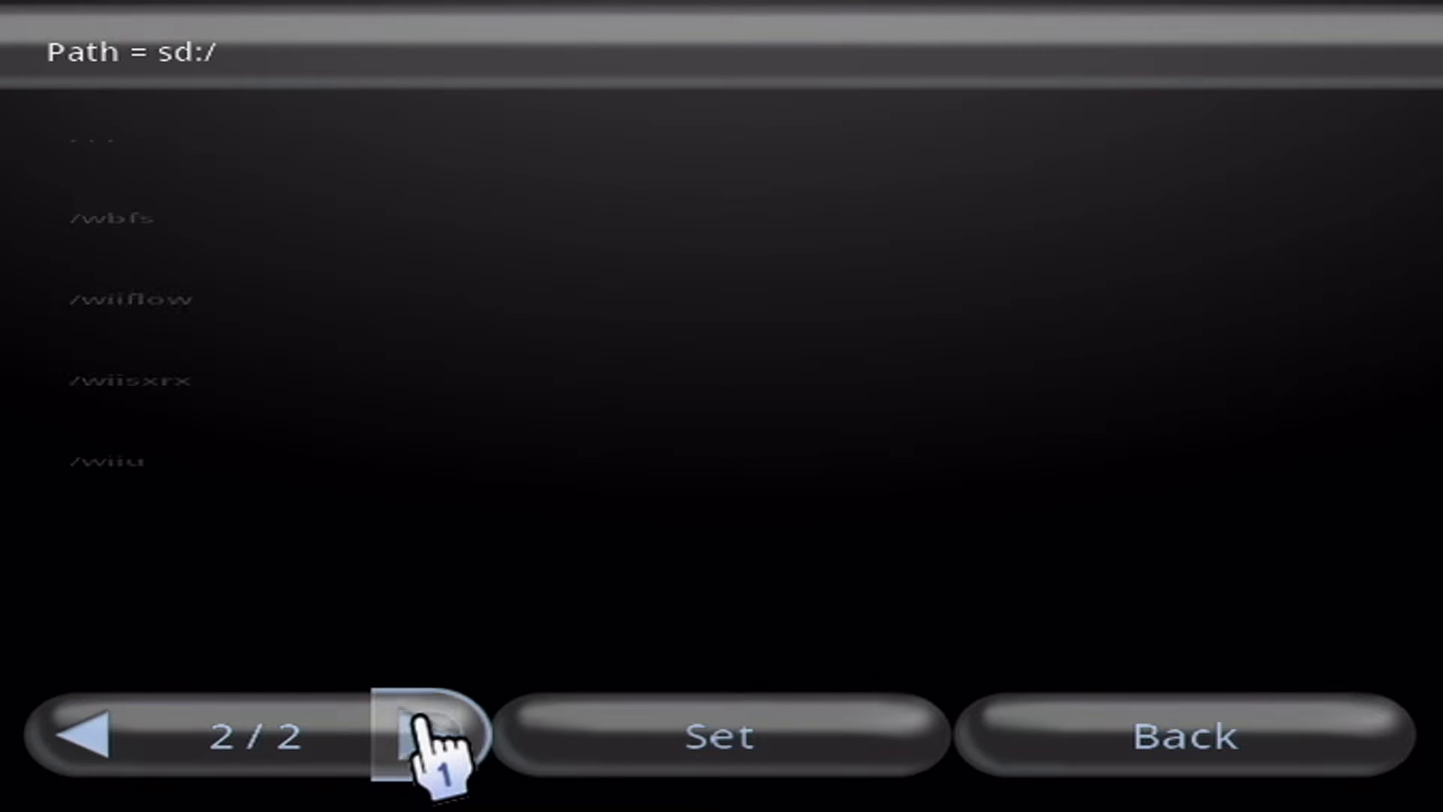
left_click(165, 301)
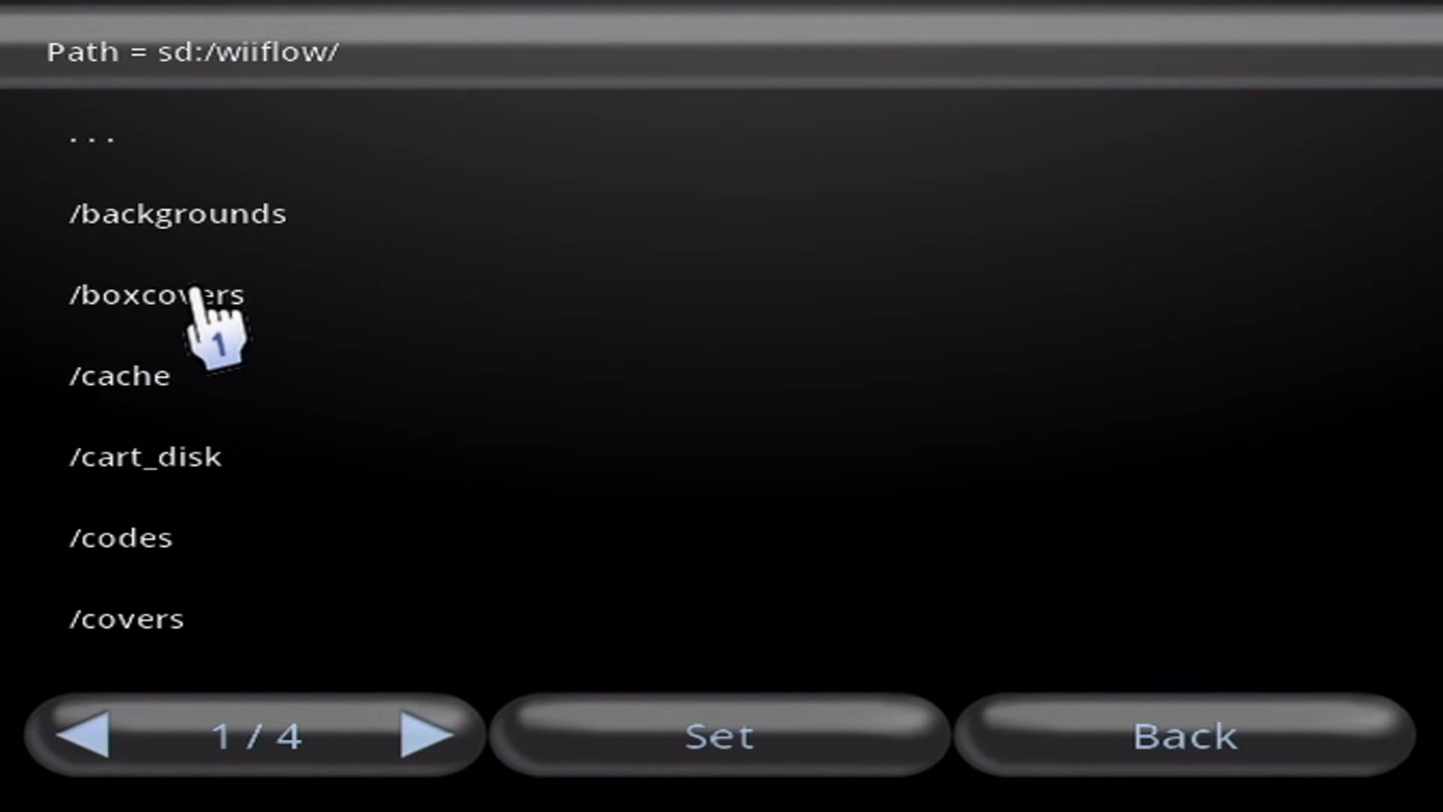
left_click(197, 295)
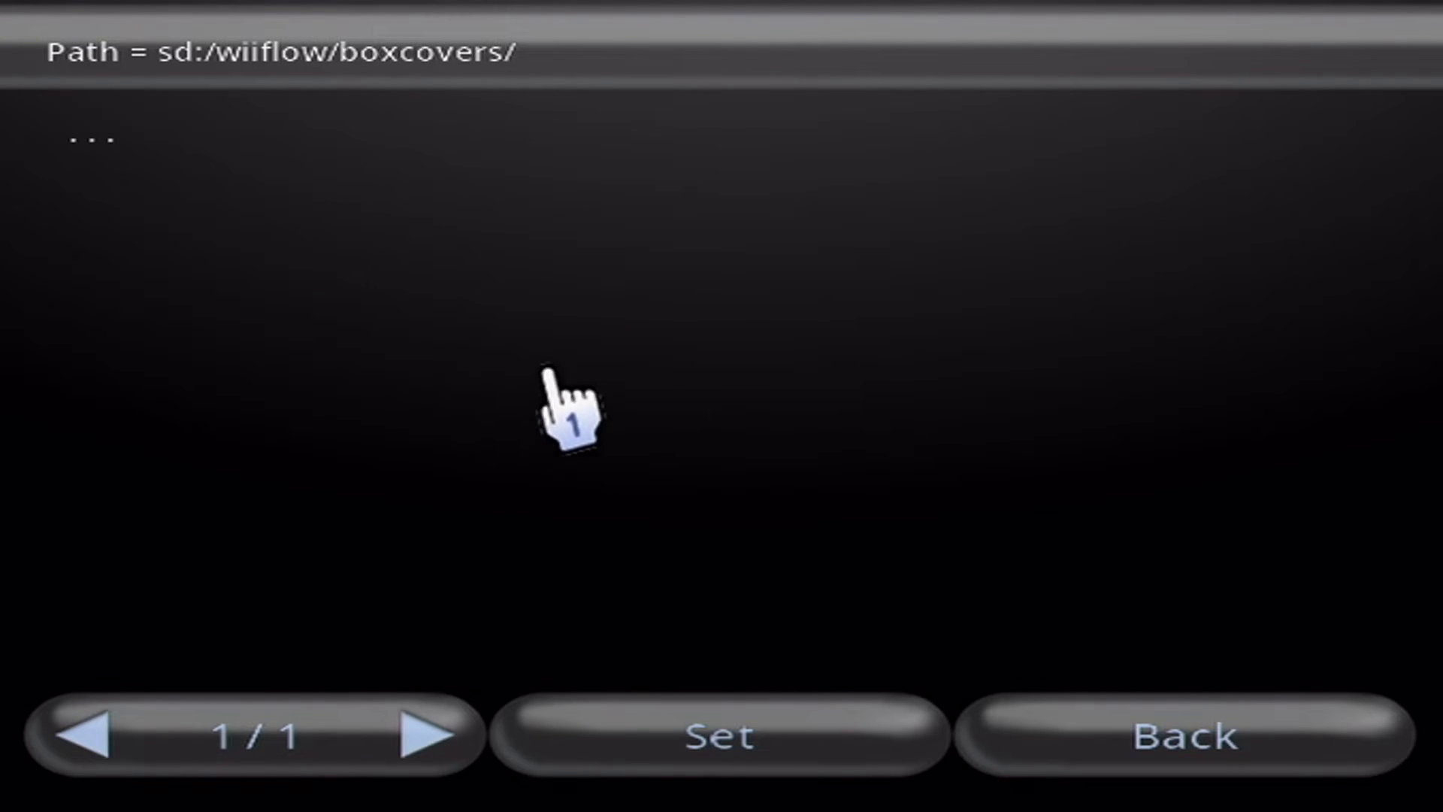
left_click(684, 723)
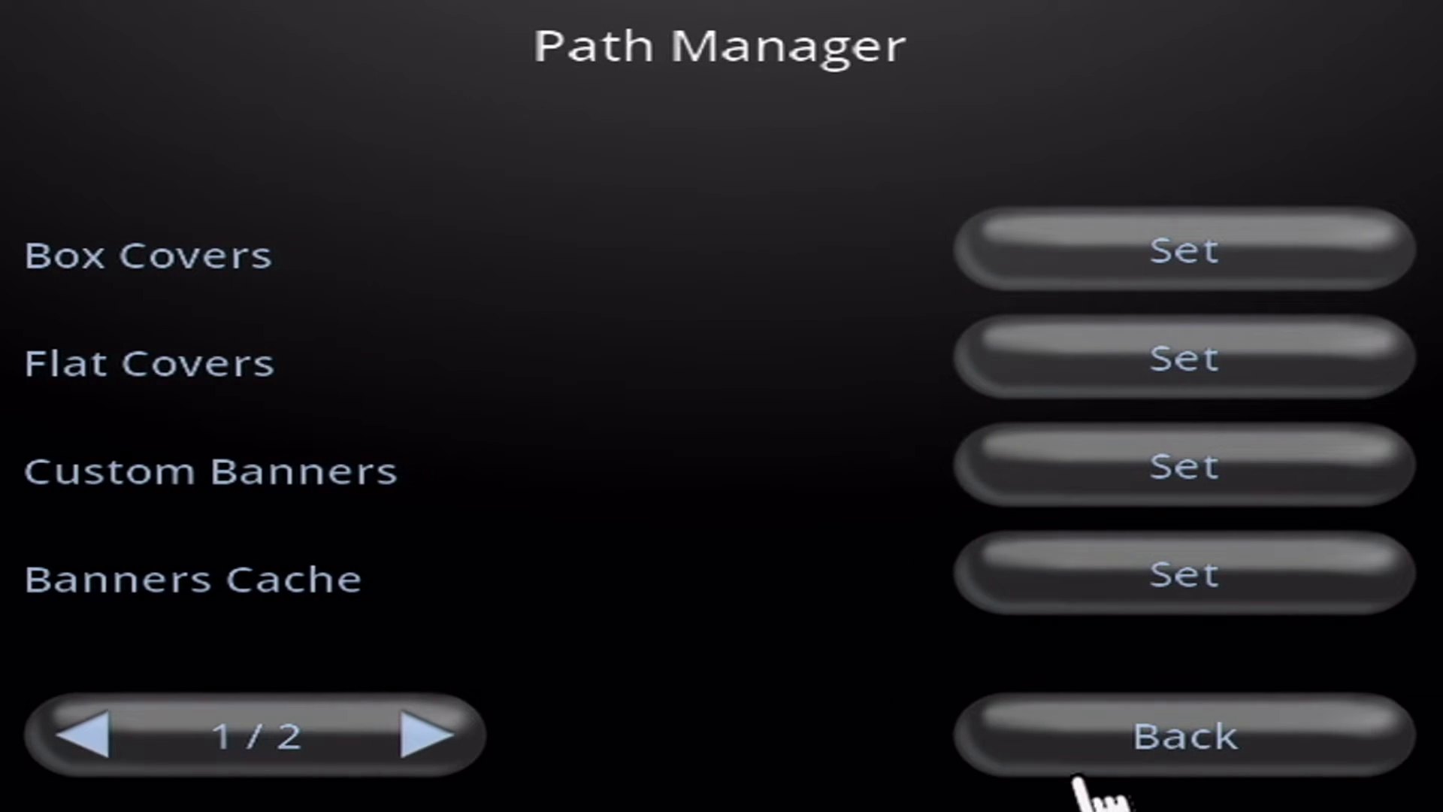
left_click(1128, 740)
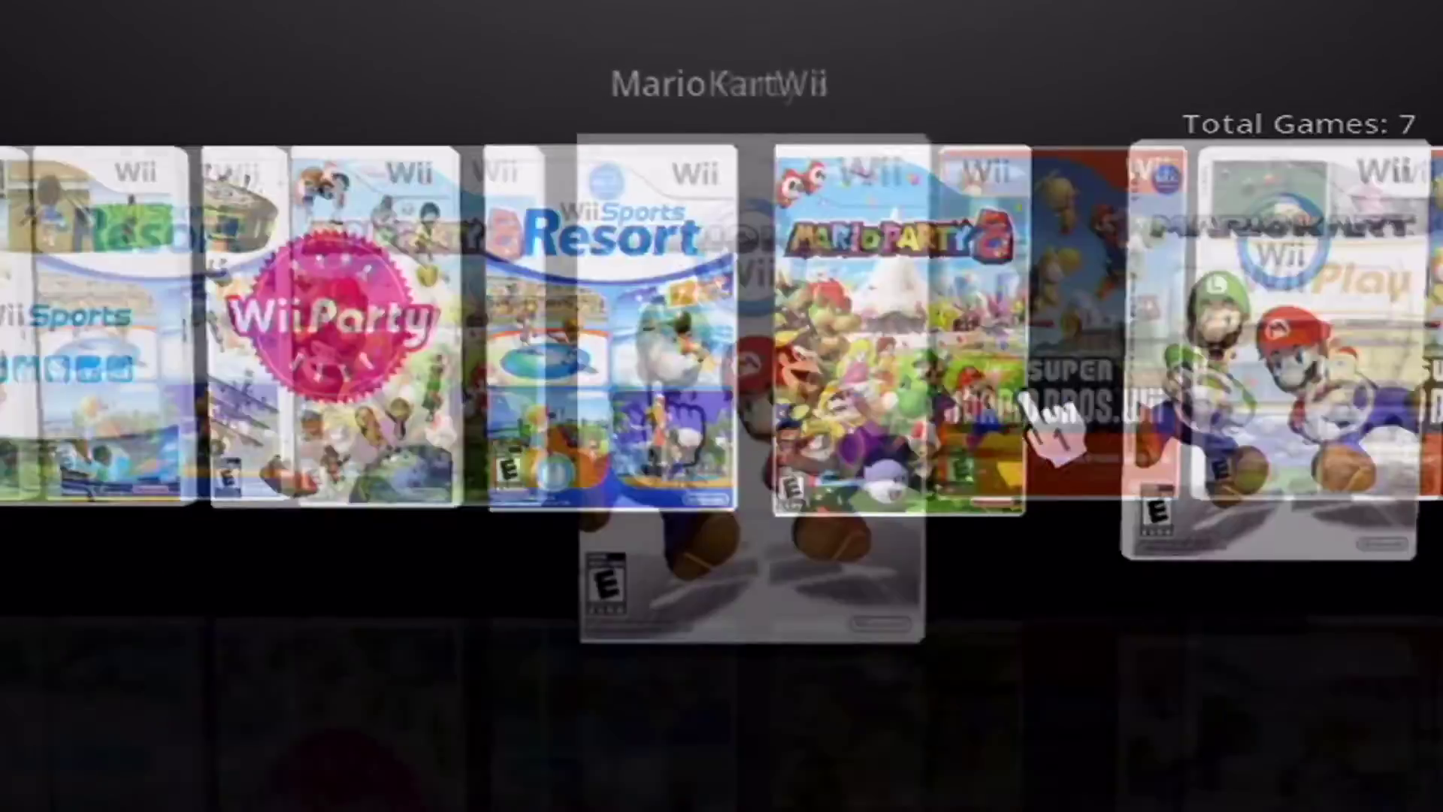
Scroll right through three game covers to check the new box art
key("Right")
key("Right")
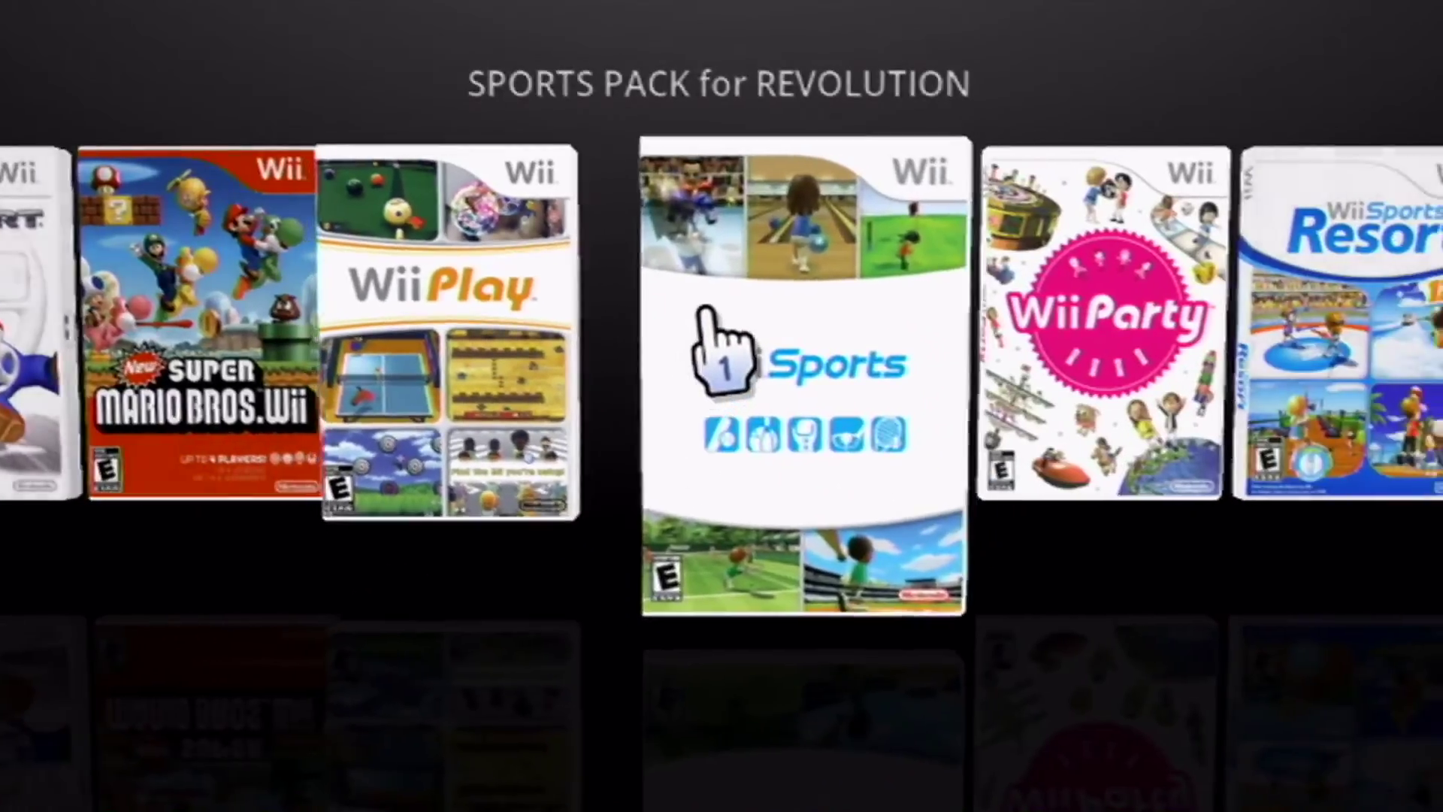
key("Right")
key("Right")
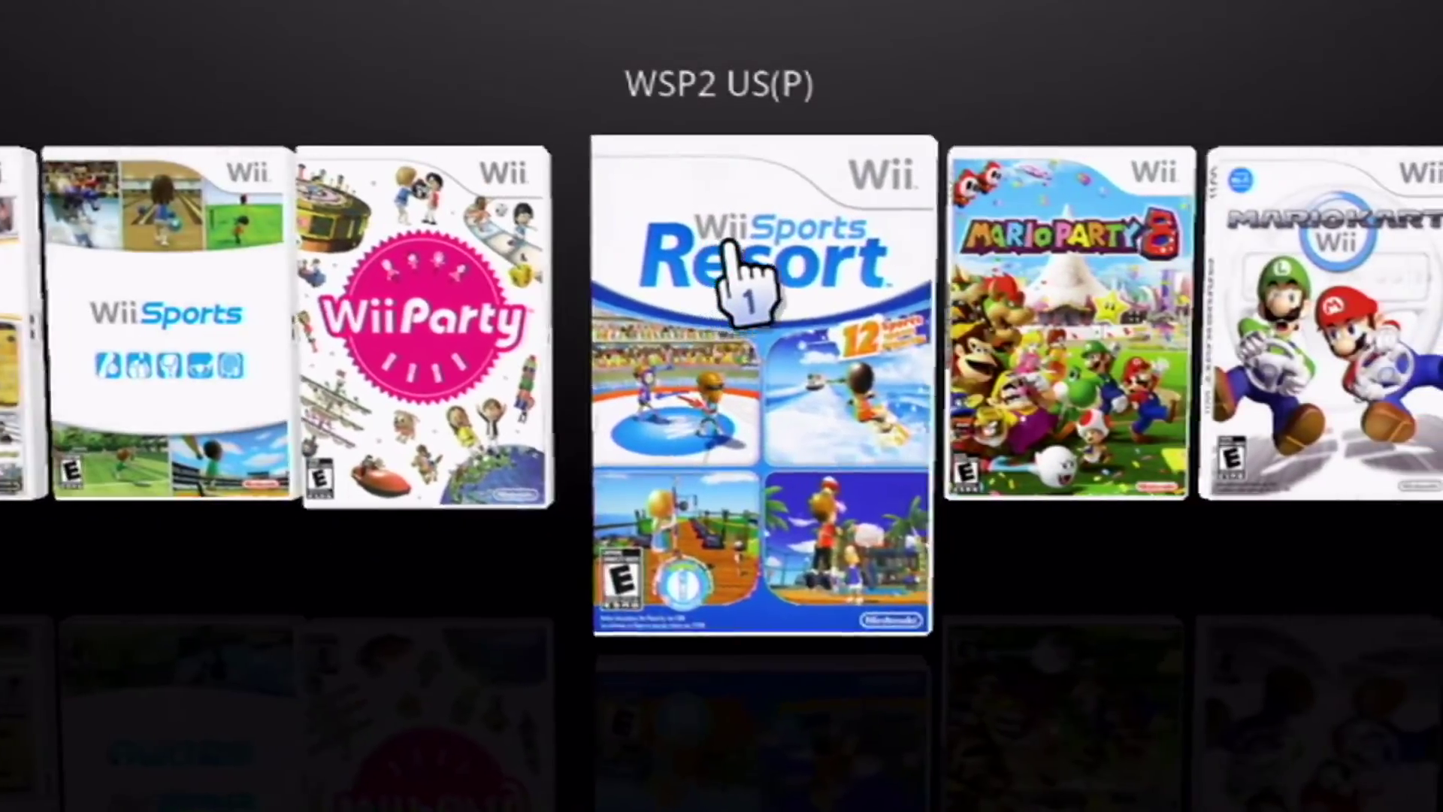
key("Right")
key("Right")
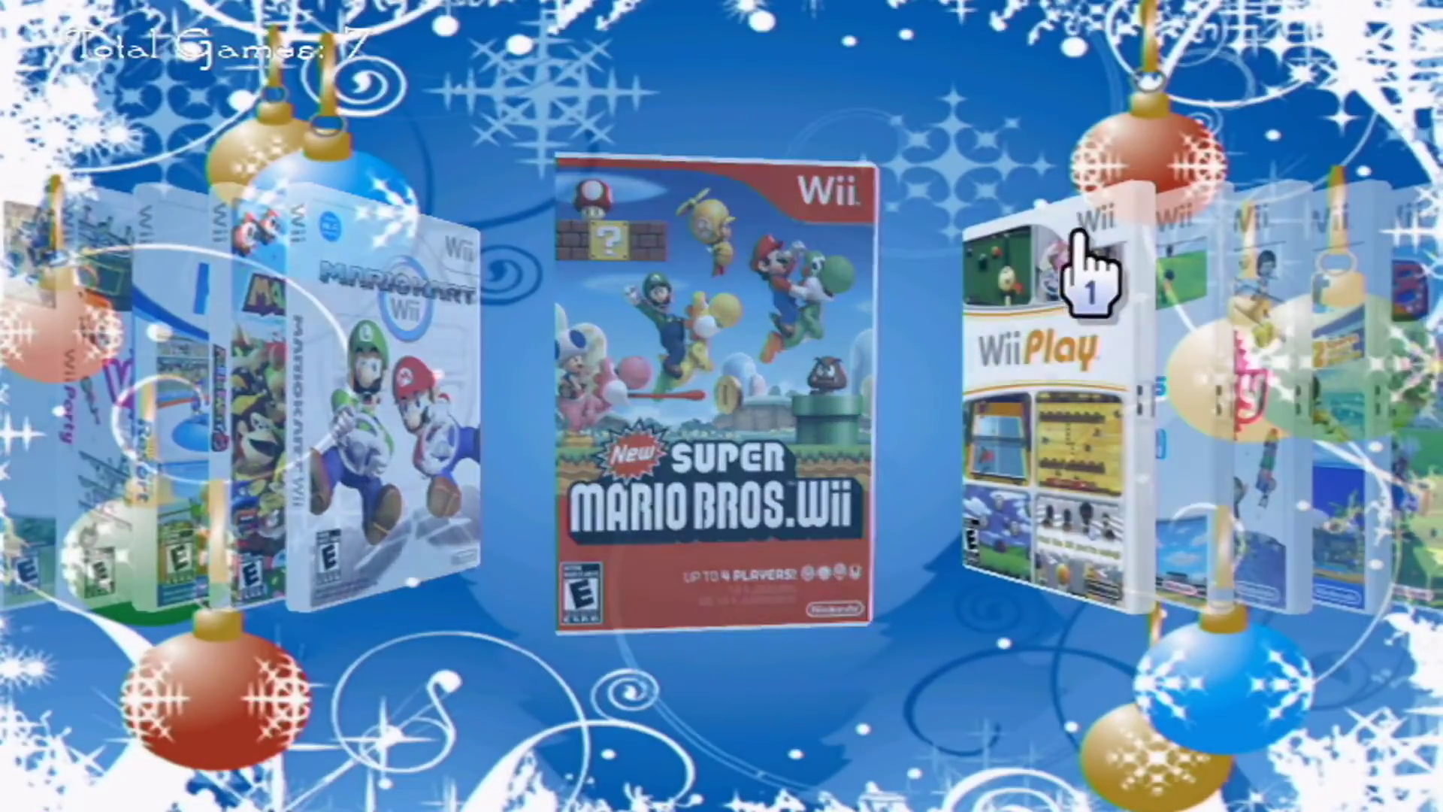
Spin the carousel between Mario Kart, Mario Party 8 and Wii Sports Resort, ending on Wii Sports
key("Left")
key("Left")
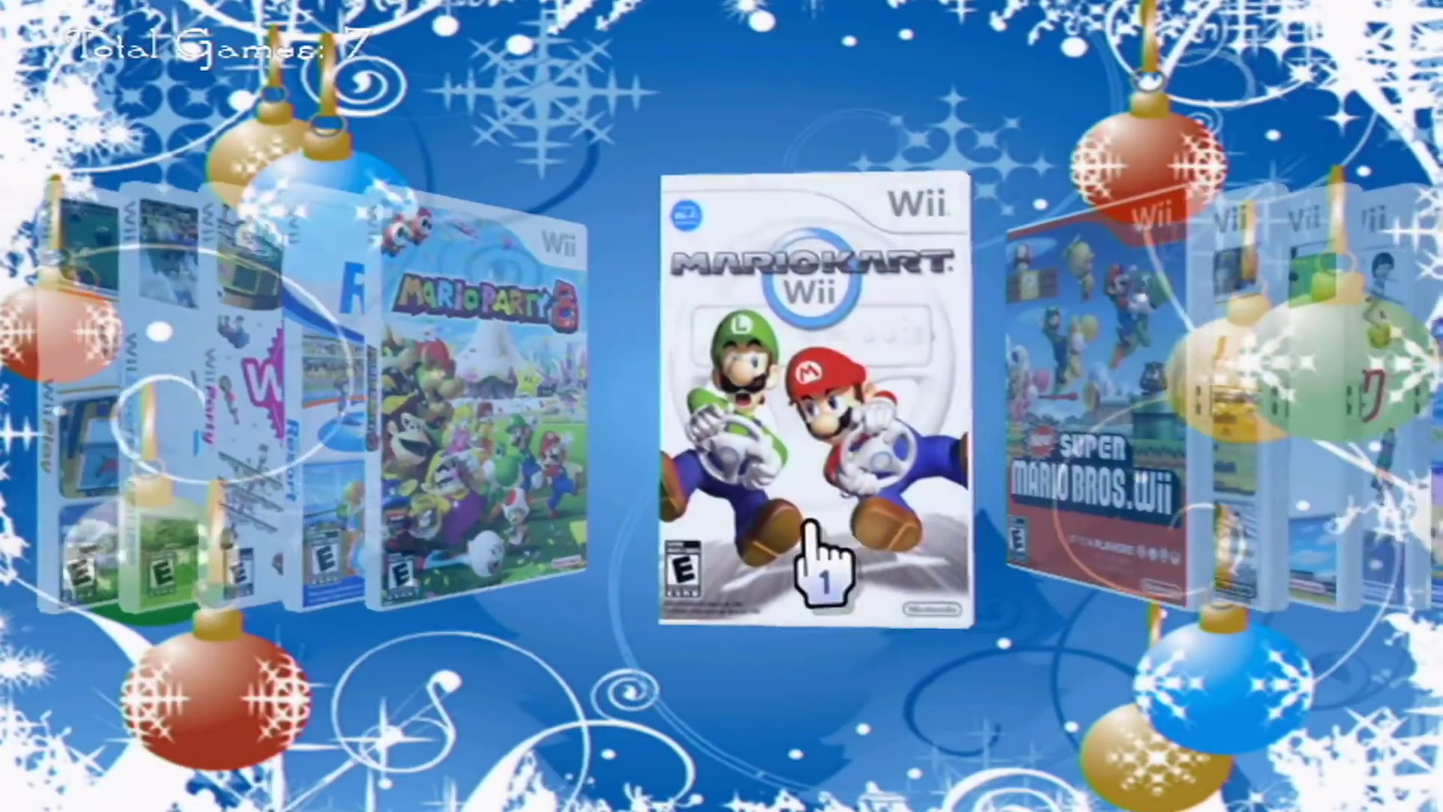
key("Right")
key("Right")
key("Right")
key("Right")
key("Right")
key("Right")
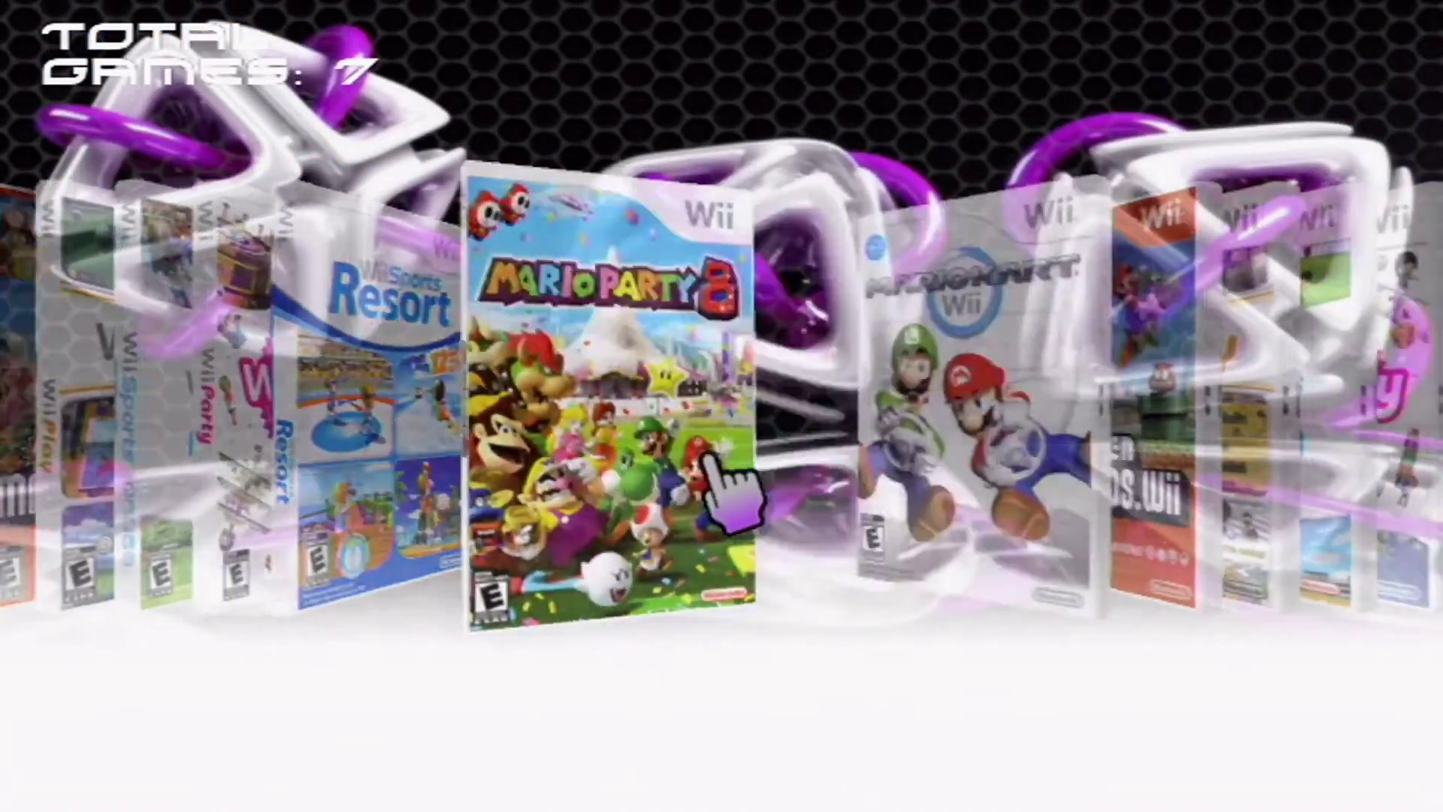
key("Left")
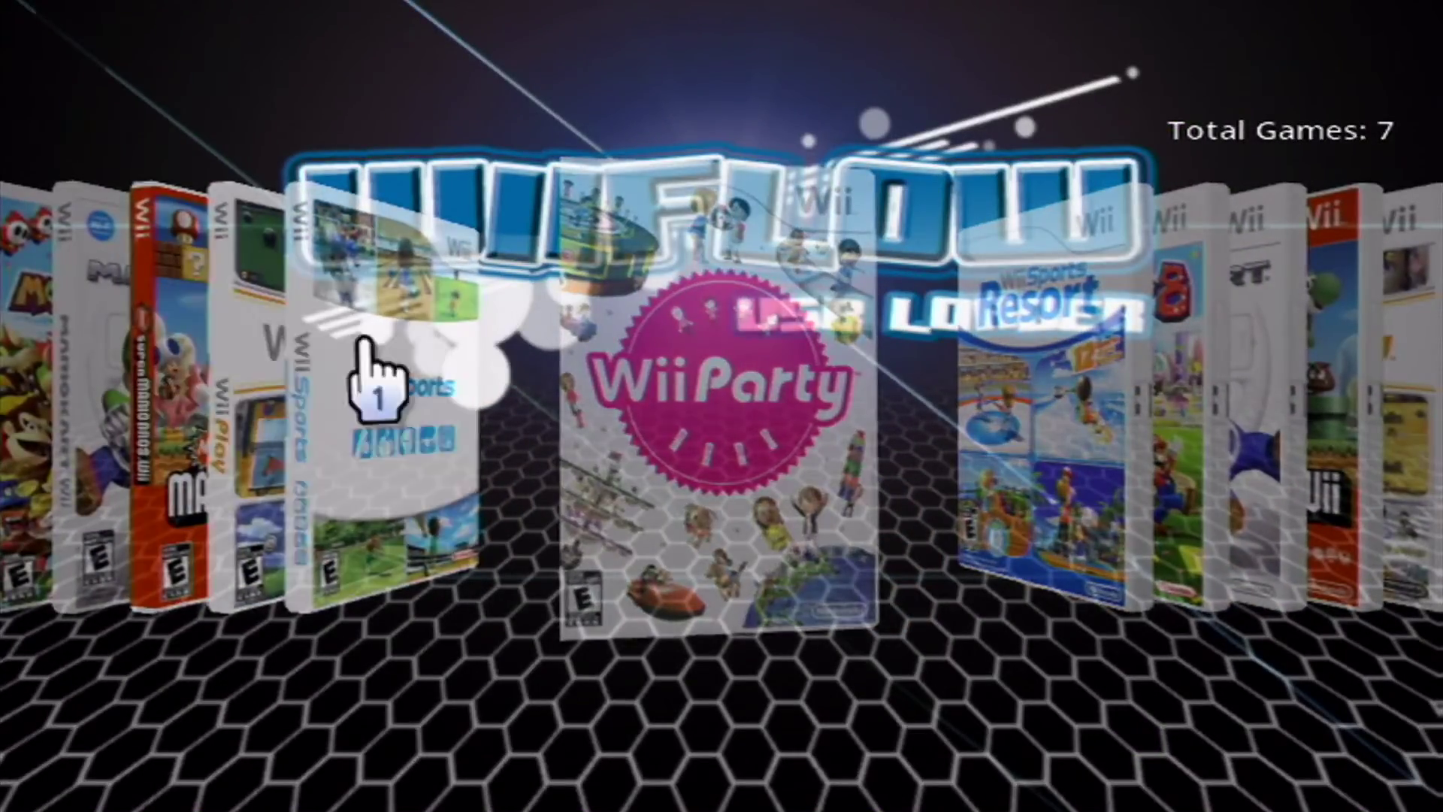
key("Right")
key("Left")
key("Left")
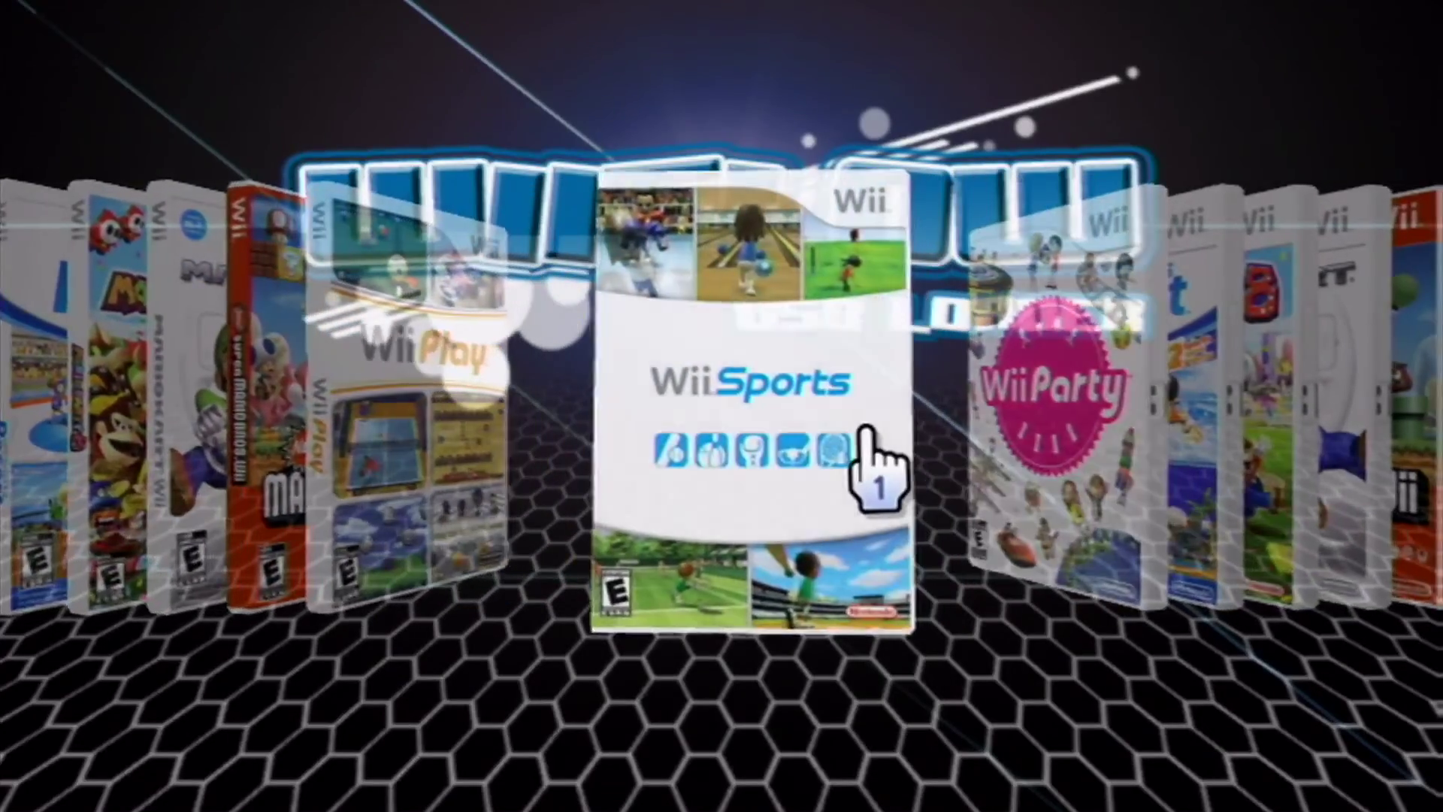